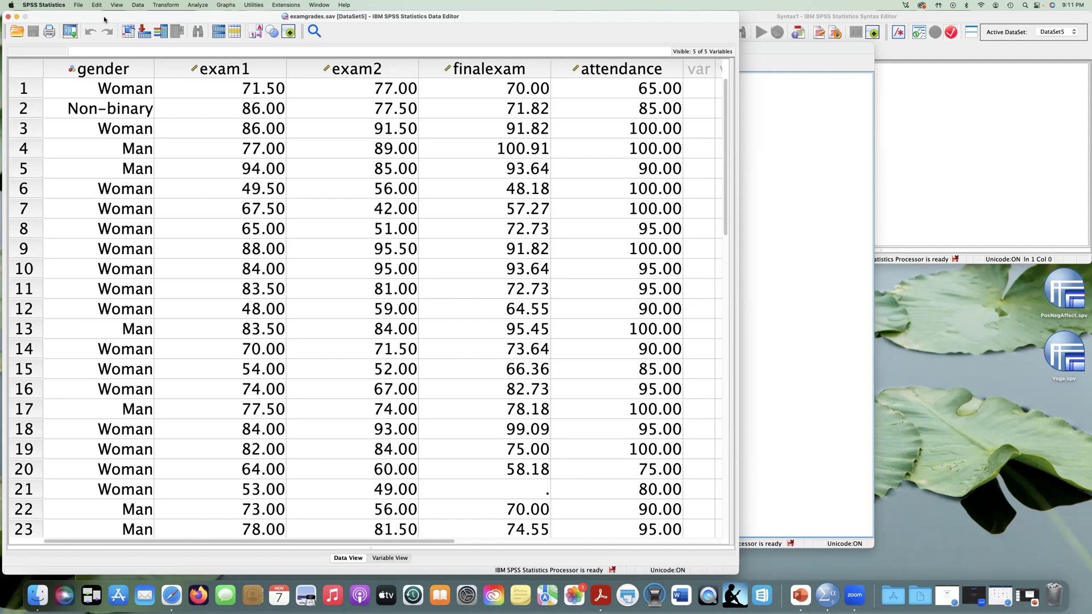
Inspect the finalexam, attendance and gender columns, and examine the value labels defined for gender.
{"action": "left_click", "coordinate": [485, 71]}
{"action": "left_click", "coordinate": [609, 74]}
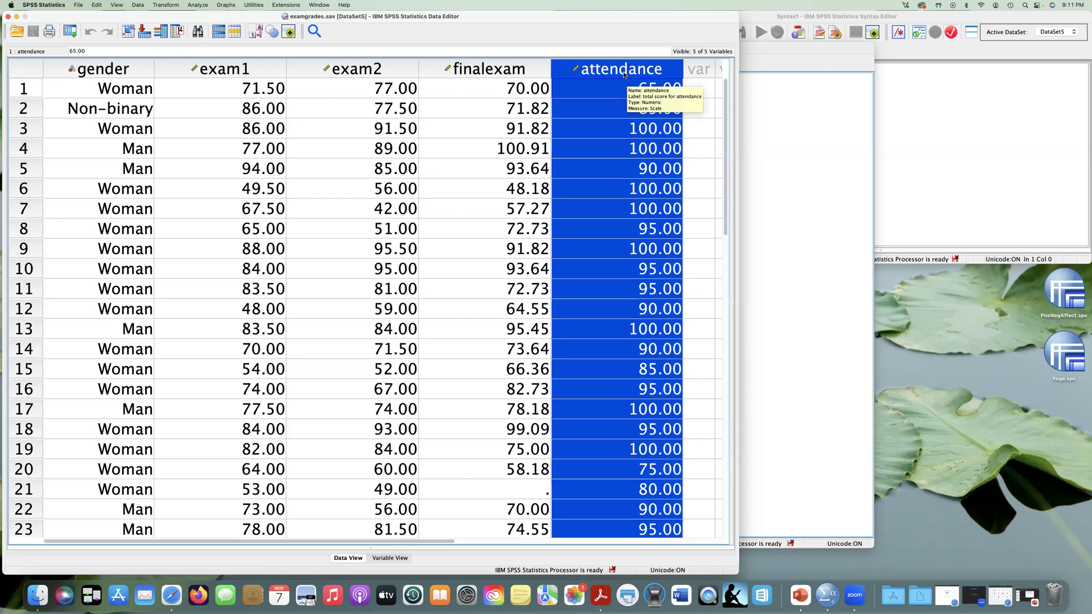
{"action": "left_click", "coordinate": [112, 67]}
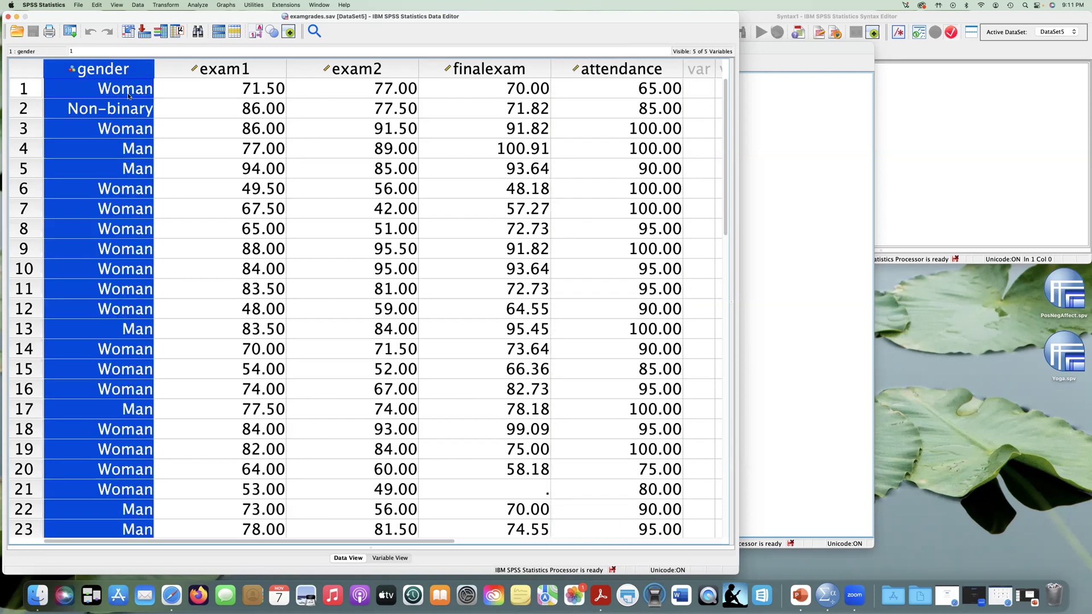
{"action": "left_click", "coordinate": [390, 558]}
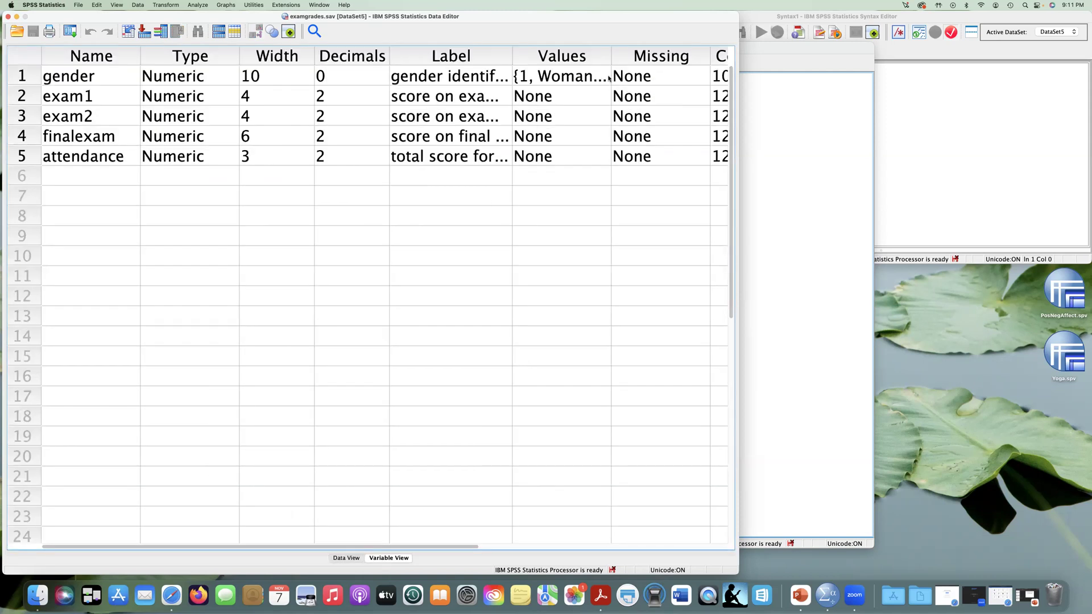
{"action": "left_click", "coordinate": [609, 79]}
{"action": "left_click", "coordinate": [607, 79]}
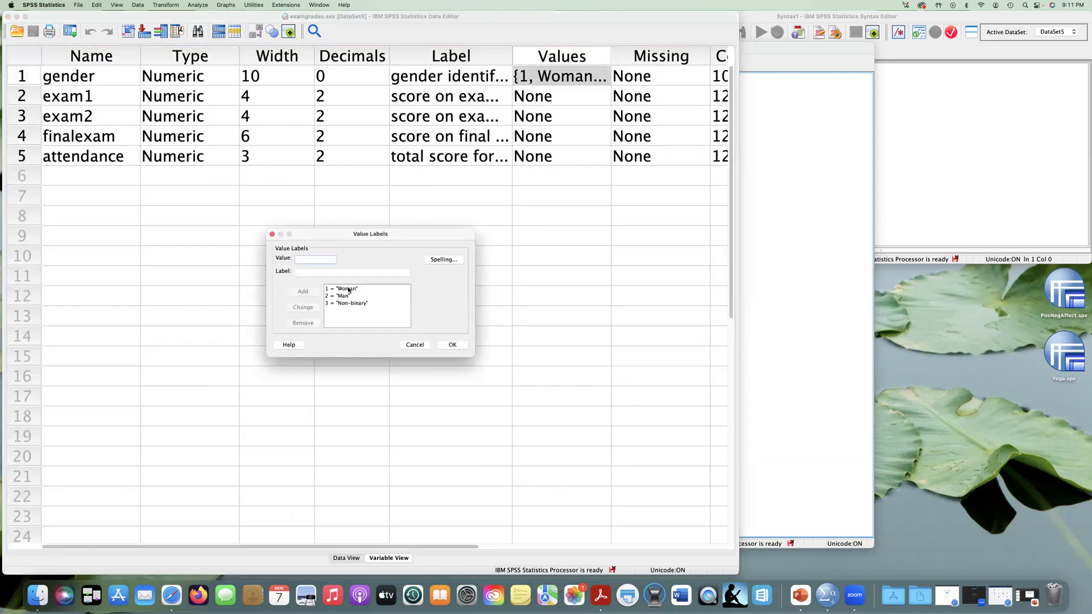
{"action": "left_click", "coordinate": [415, 345]}
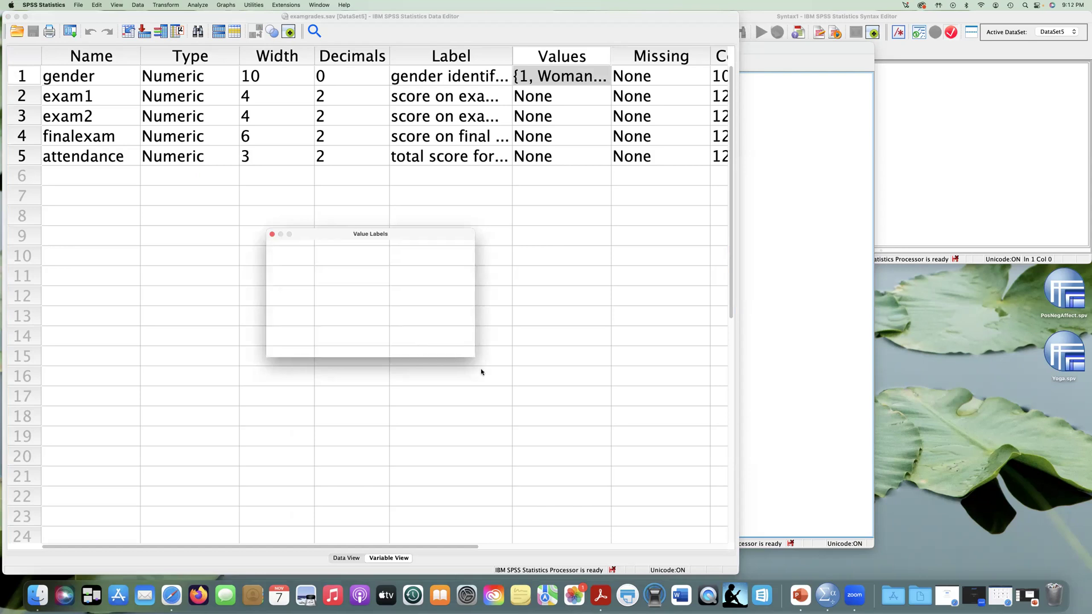
{"action": "left_click", "coordinate": [346, 558]}
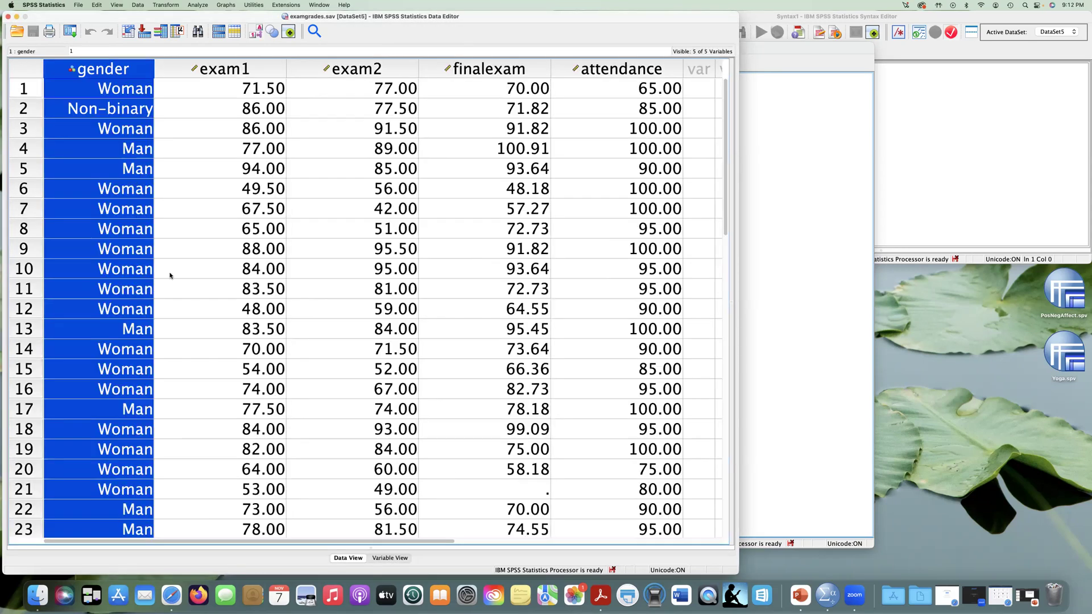
Review the data columns for exam1, exam2, finalexam and attendance, plus gender as the grouping variable.
{"action": "left_click", "coordinate": [208, 71]}
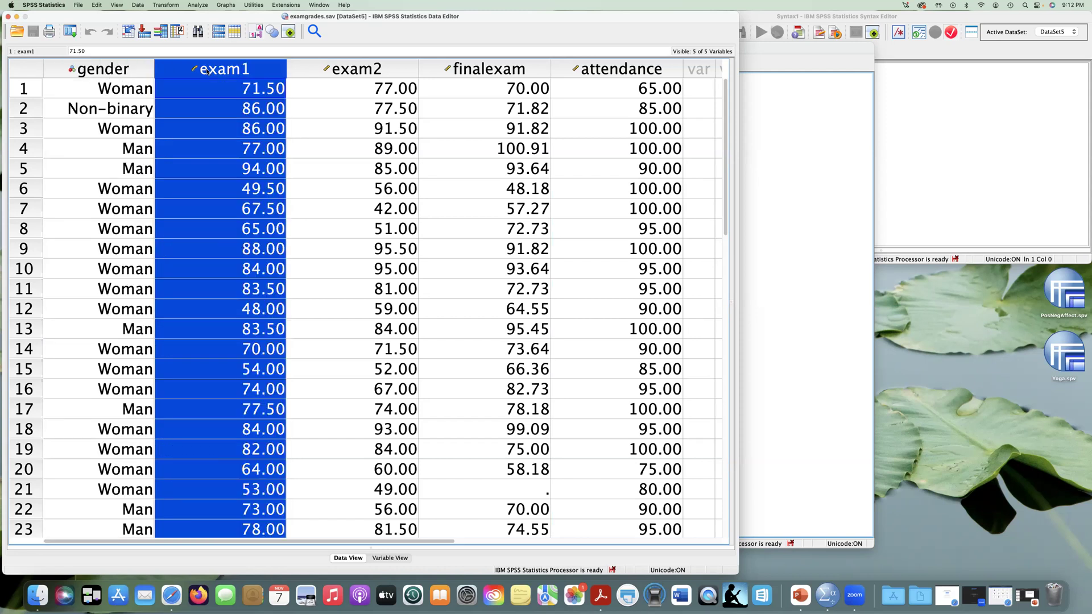
{"action": "left_click", "coordinate": [355, 71]}
{"action": "left_click", "coordinate": [471, 73]}
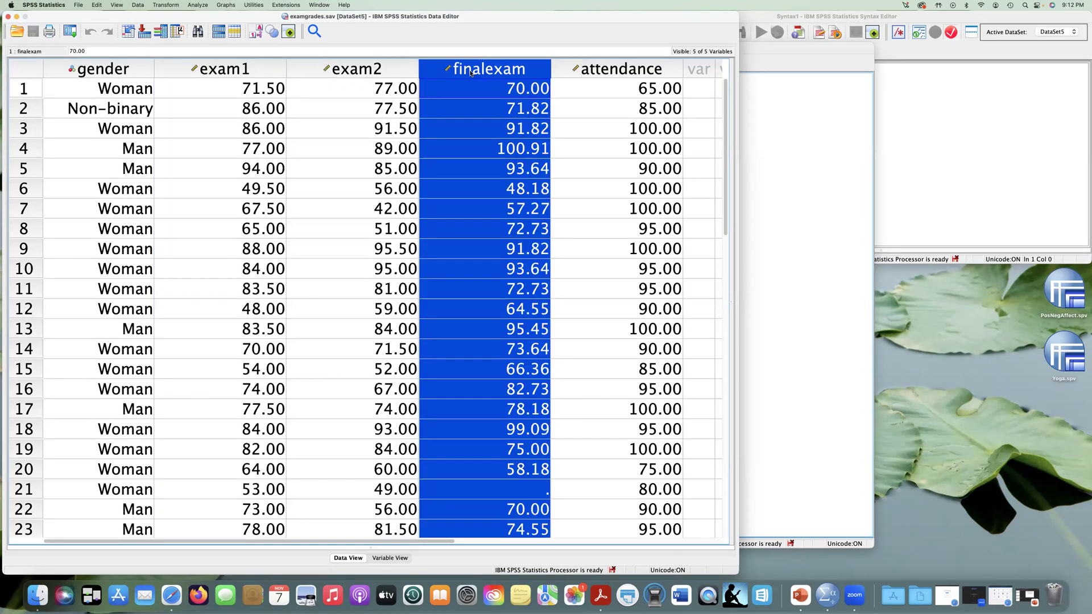
{"action": "left_click_drag", "start_coordinate": [244, 70], "coordinate": [454, 70]}
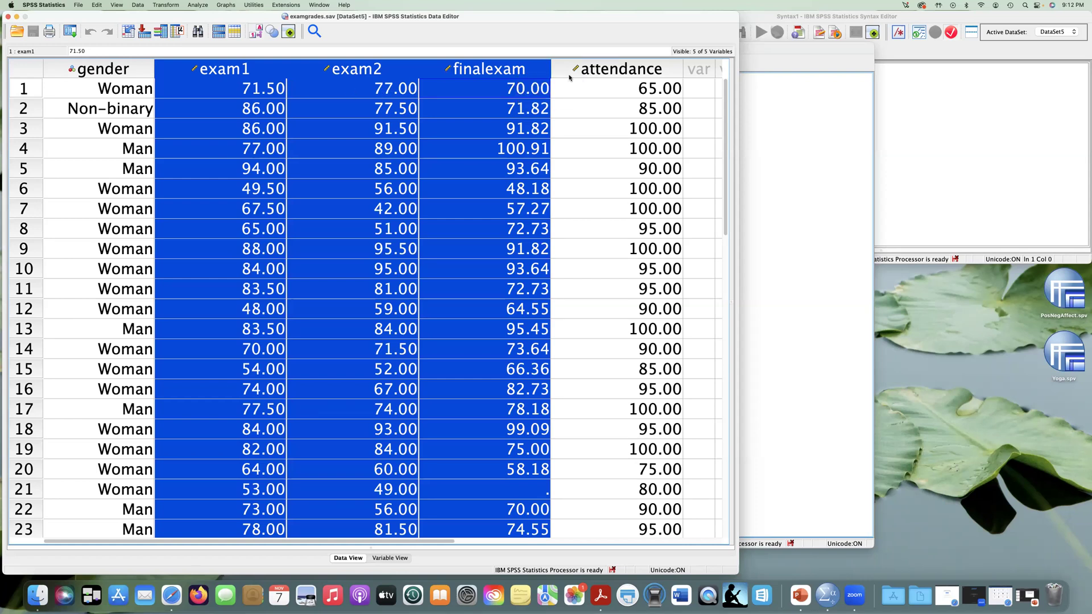
{"action": "left_click", "coordinate": [591, 90]}
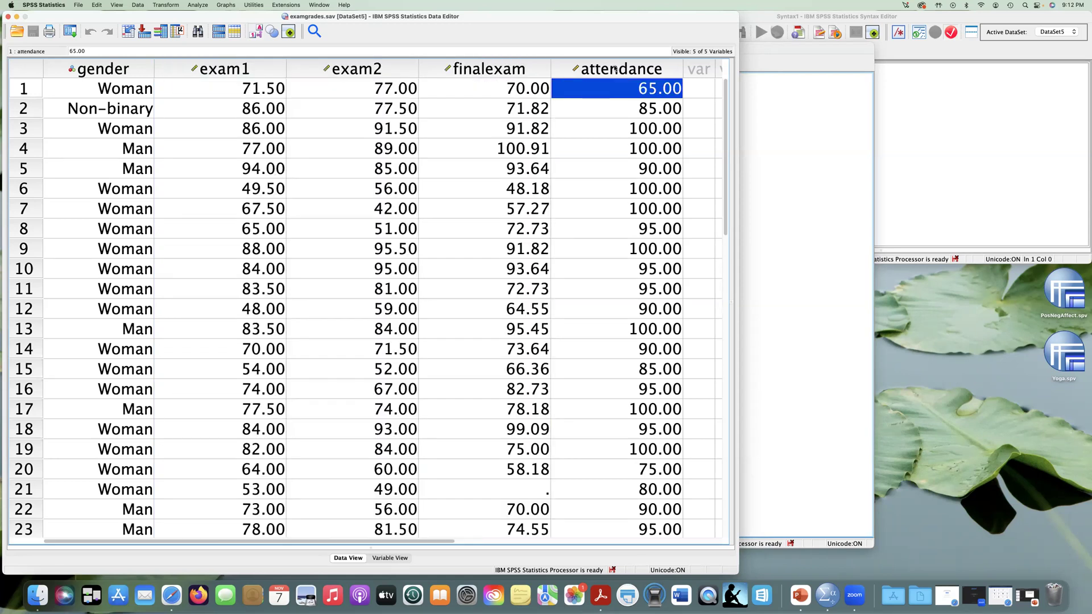
{"action": "left_click", "coordinate": [620, 69]}
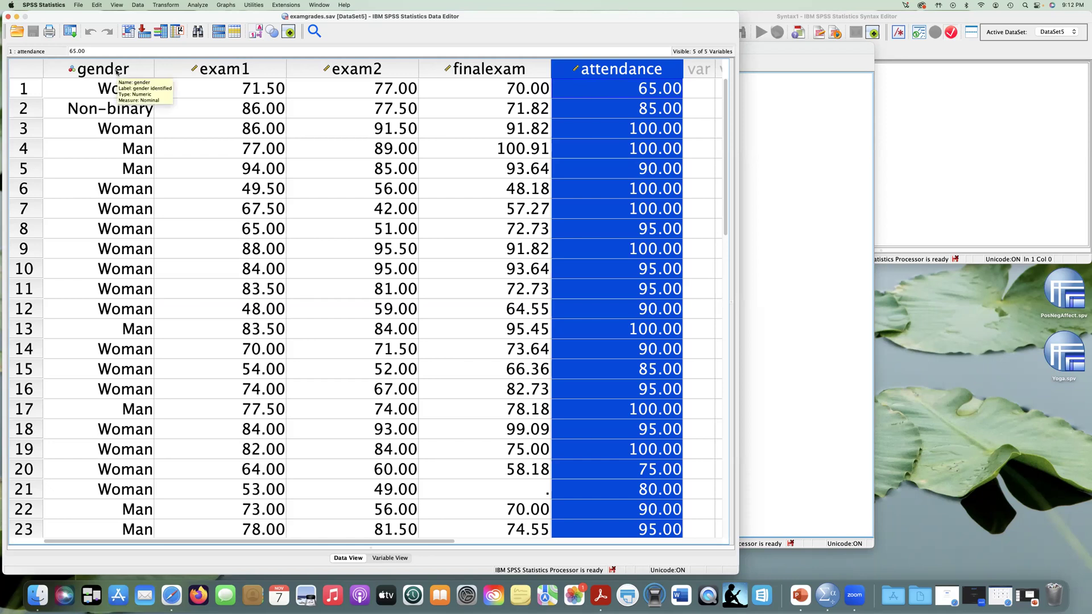
{"action": "left_click", "coordinate": [116, 71]}
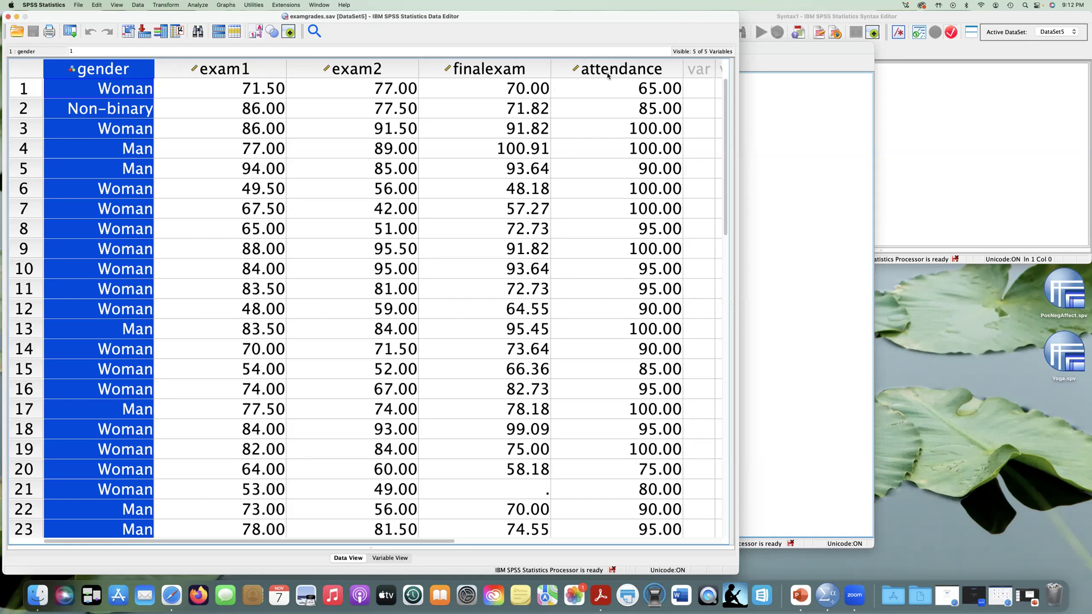
Start a One-Way ANOVA and assign gender as the factor.
{"action": "left_click", "coordinate": [208, 6]}
{"action": "mouse_move", "coordinate": [220, 43]}
{"action": "mouse_move", "coordinate": [224, 71]}
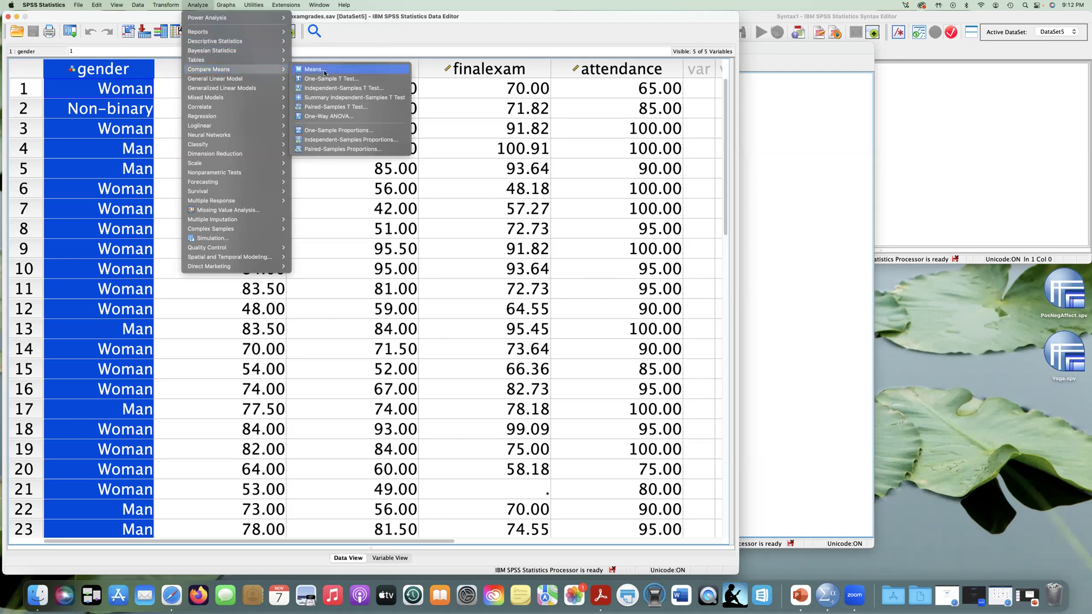
{"action": "left_click", "coordinate": [343, 117]}
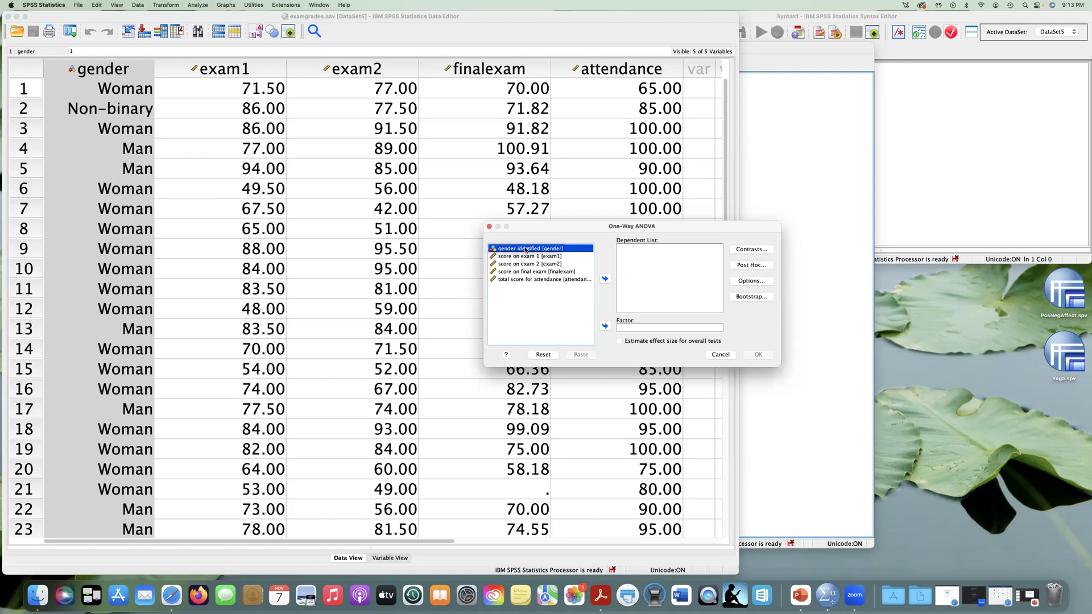
{"action": "left_click", "coordinate": [606, 326]}
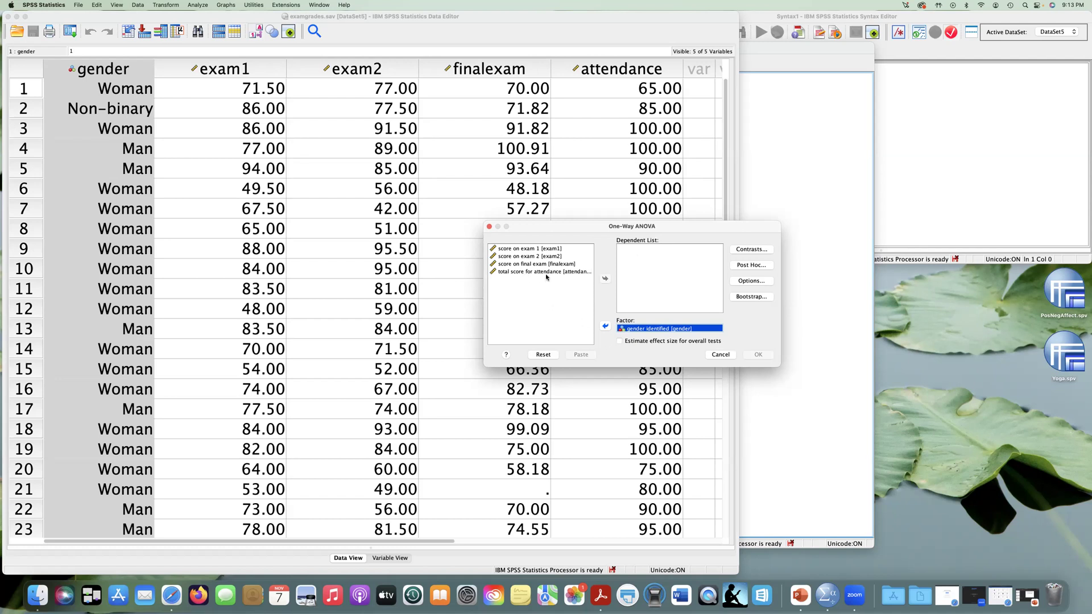
Show variable names instead of labels in the variable list and add attendance as the dependent variable.
{"action": "left_click", "coordinate": [500, 272]}
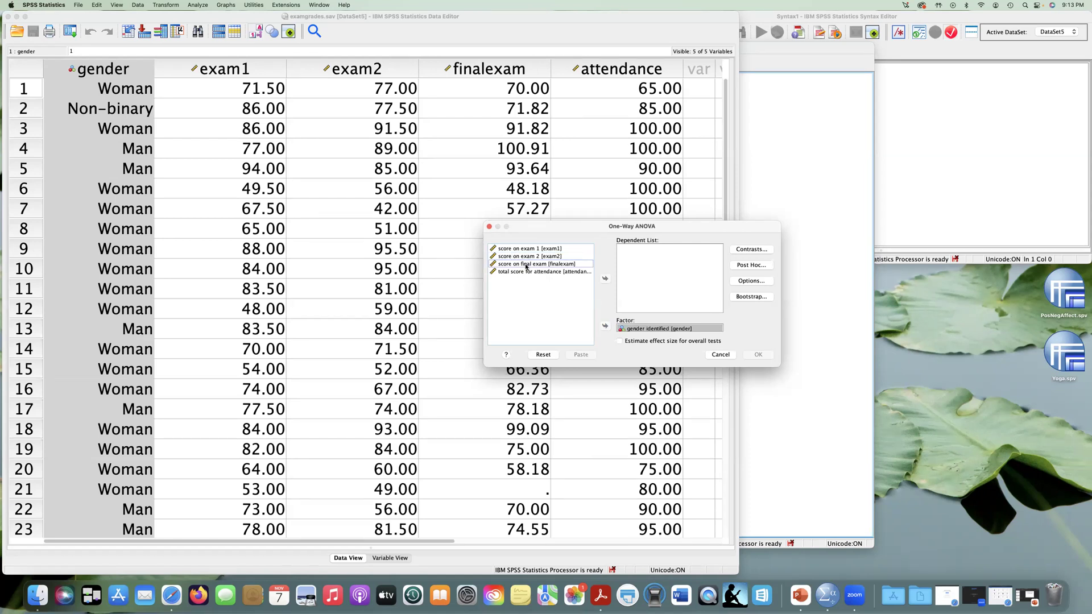
{"action": "left_click", "coordinate": [527, 265]}
{"action": "right_click", "coordinate": [528, 266]}
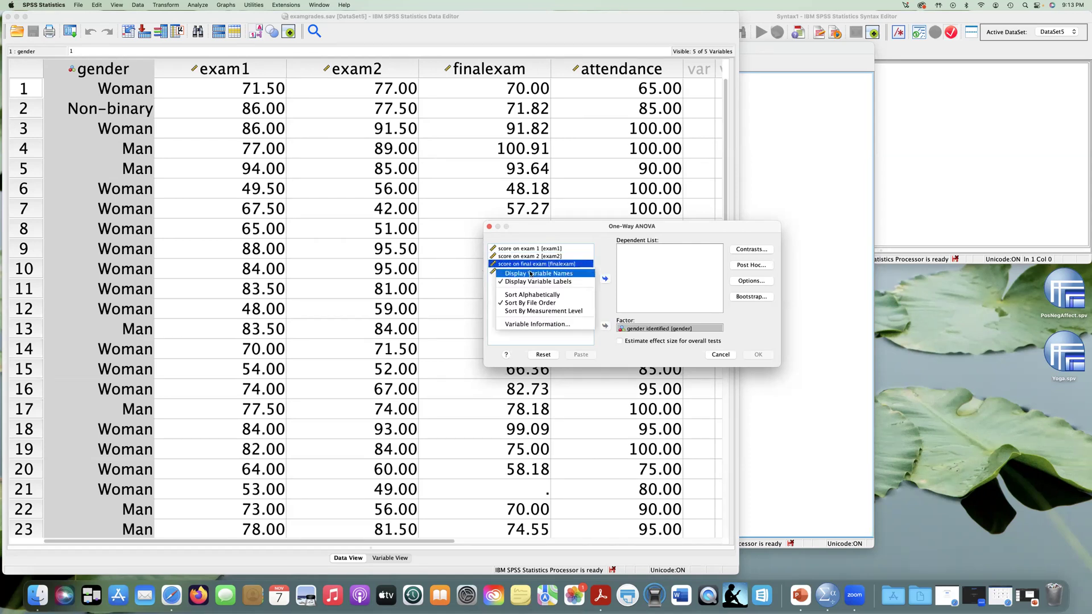
{"action": "left_click", "coordinate": [538, 274]}
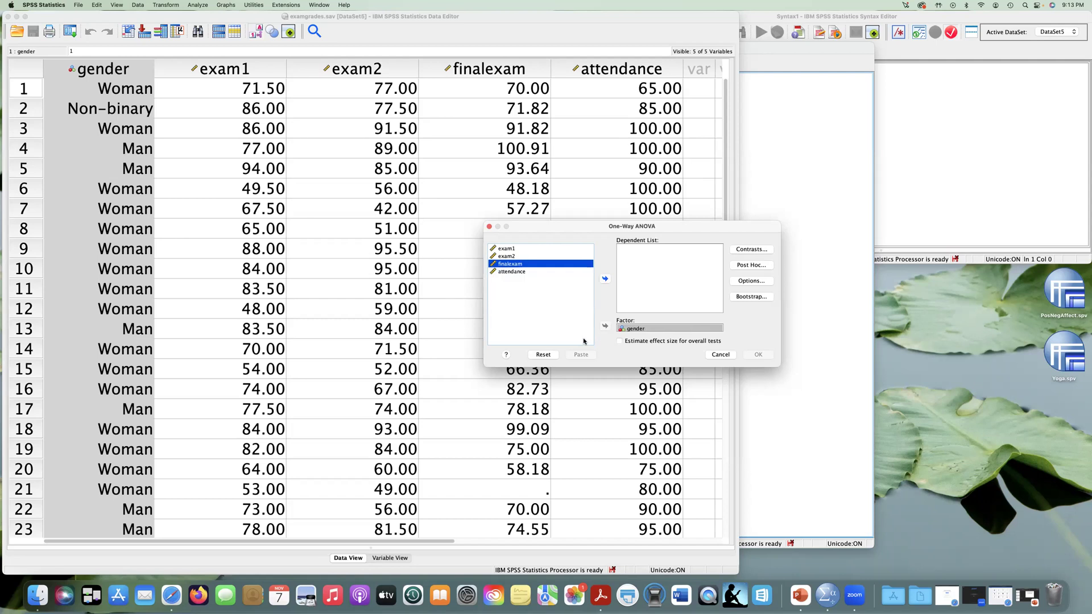
{"action": "left_click", "coordinate": [513, 272]}
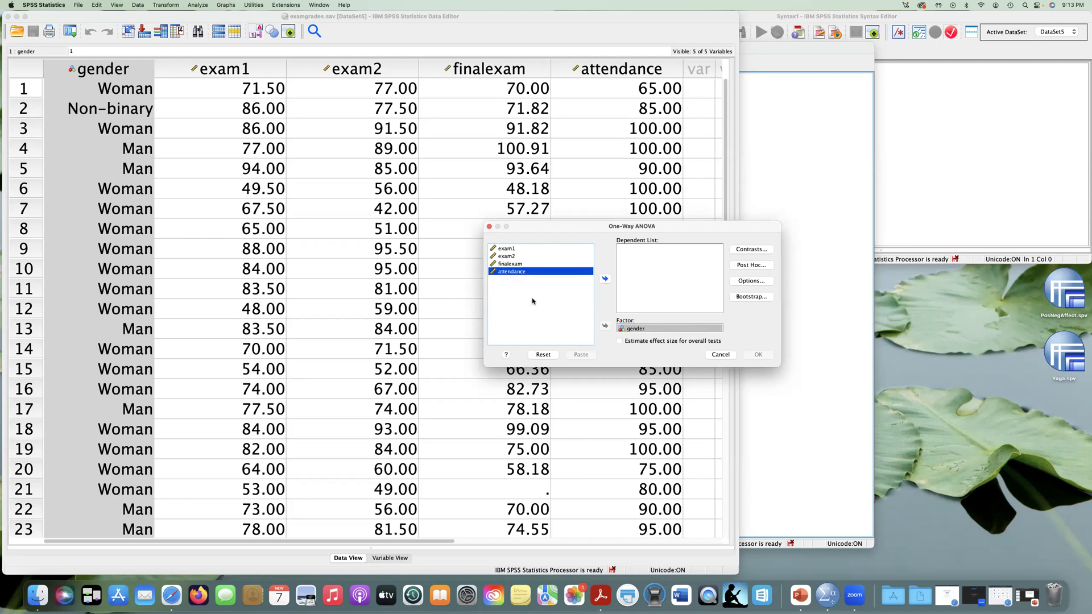
{"action": "left_click", "coordinate": [605, 279]}
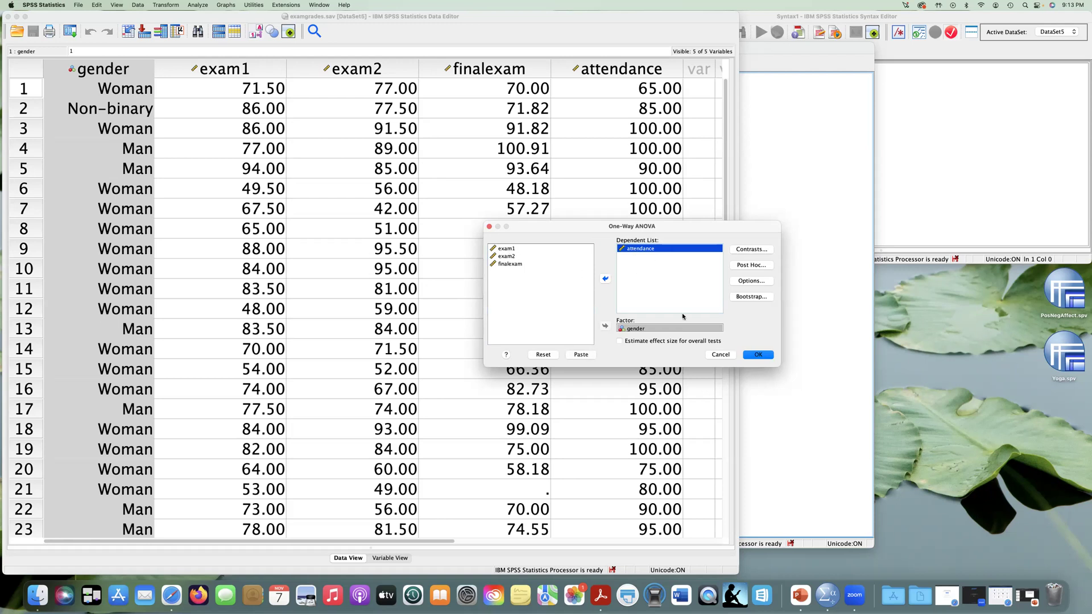
Request the effect size estimate for overall tests and the Tukey post hoc comparison, and run the ANOVA.
{"action": "left_click", "coordinate": [620, 342]}
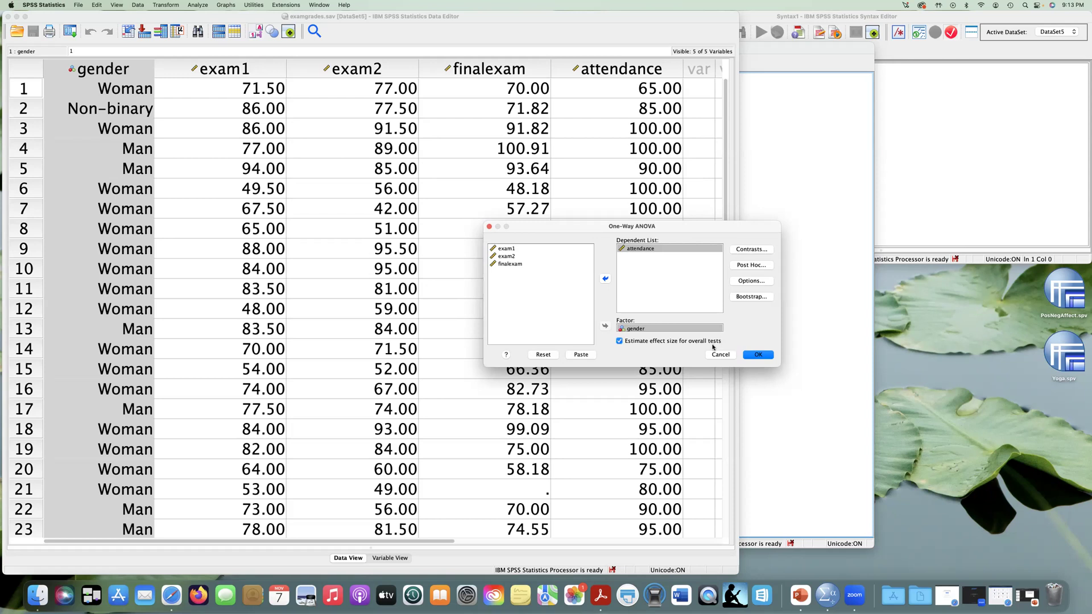
{"action": "left_click", "coordinate": [751, 265]}
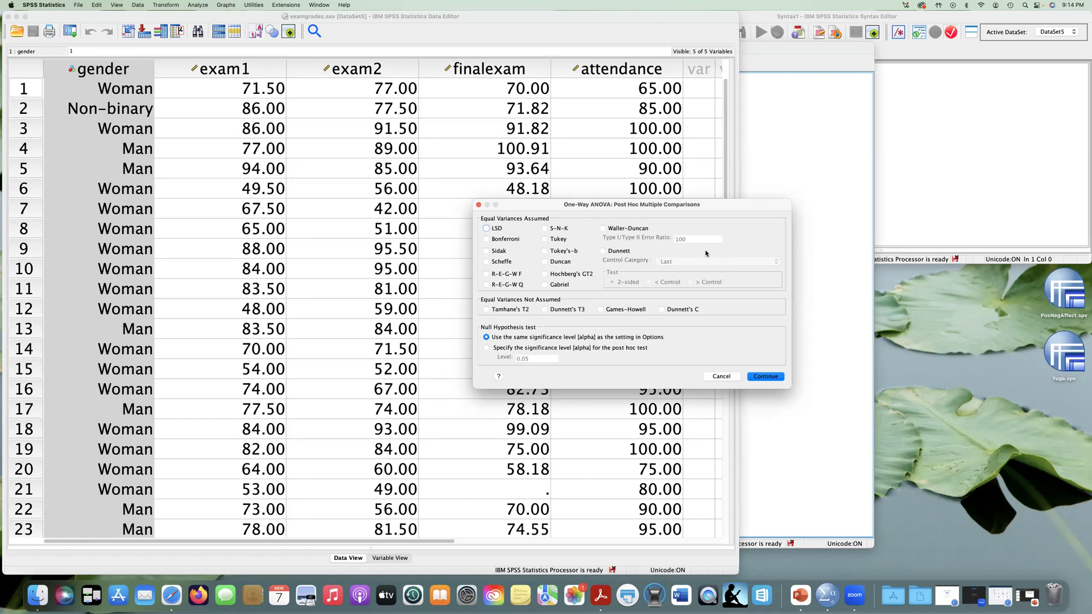
{"action": "left_click", "coordinate": [546, 239]}
{"action": "left_click", "coordinate": [765, 377]}
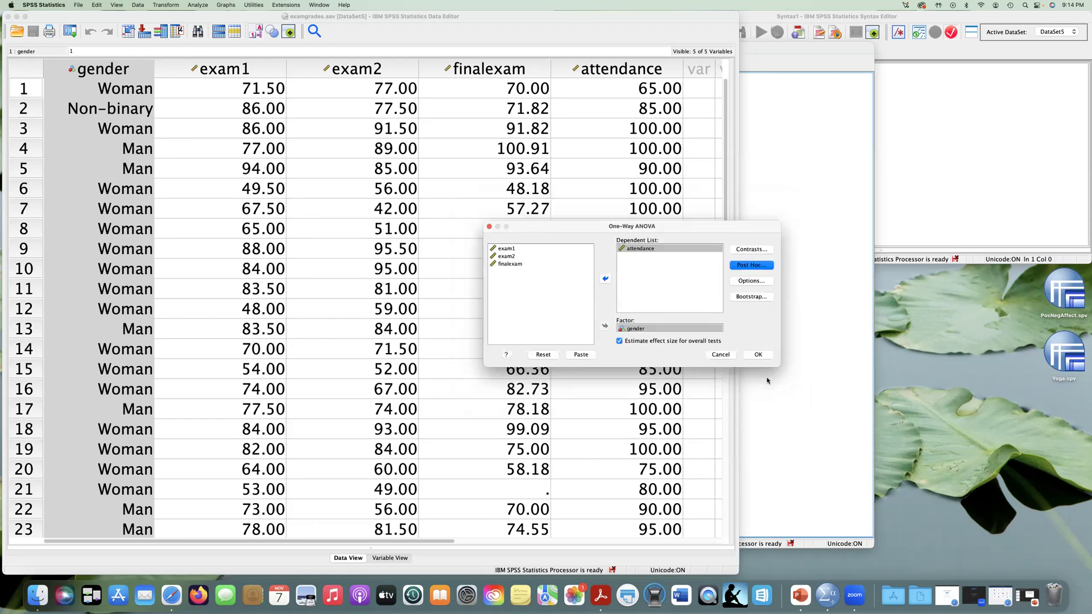
{"action": "left_click", "coordinate": [765, 355]}
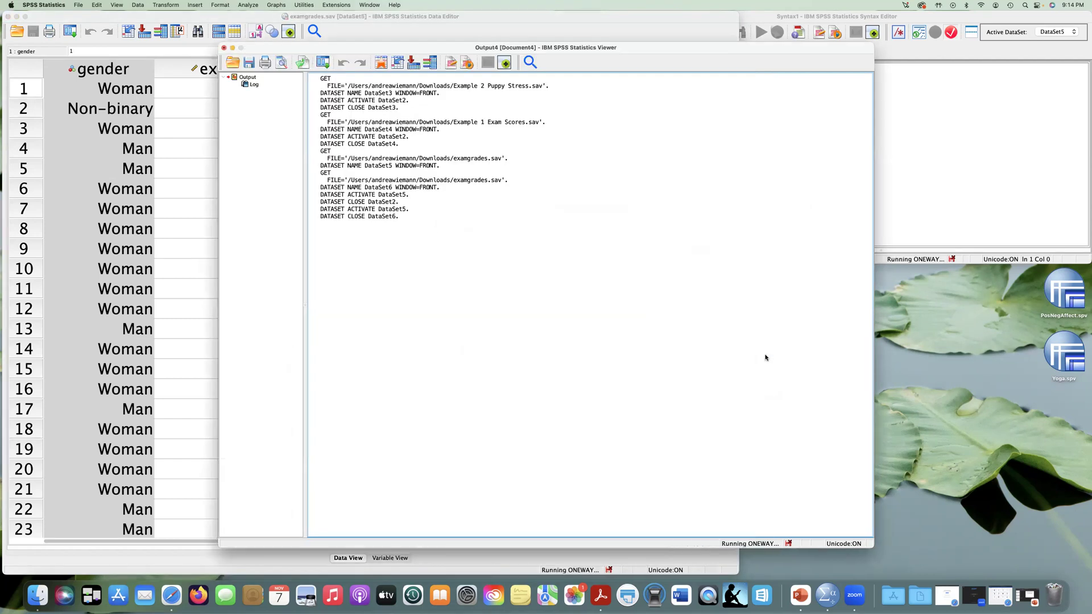
Copy the ONEWAY attendance BY gender command, through its POSTHOC line, from the output log.
{"action": "left_click", "coordinate": [548, 327]}
{"action": "scroll", "coordinate": [549, 327], "scroll_direction": "up", "scroll_amount": 5}
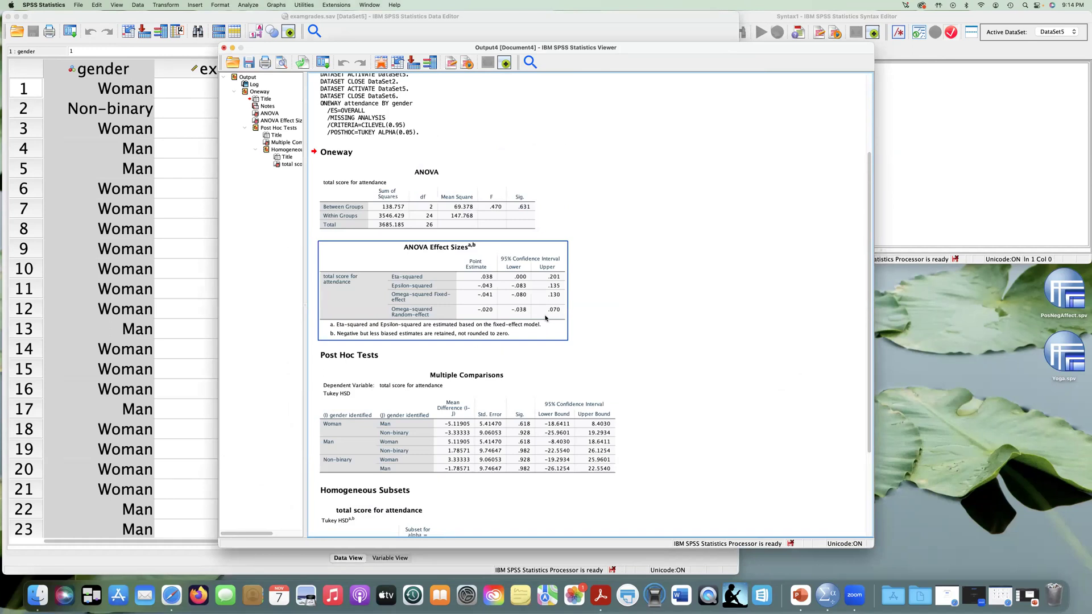
{"action": "right_click", "coordinate": [384, 241]}
{"action": "right_click", "coordinate": [369, 201]}
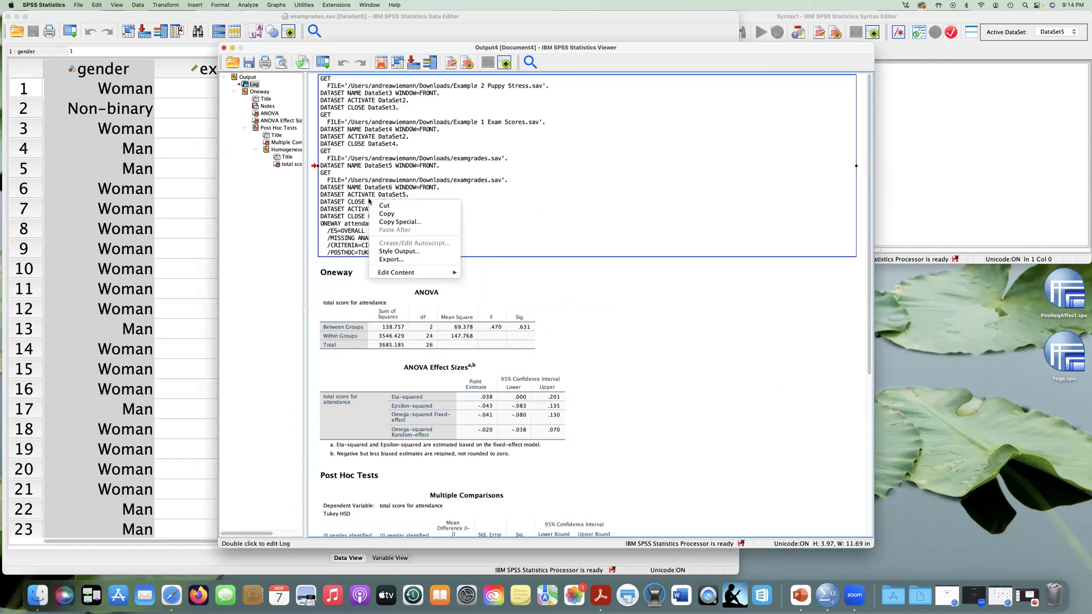
{"action": "key", "text": "Escape"}
{"action": "double_click", "coordinate": [427, 240]}
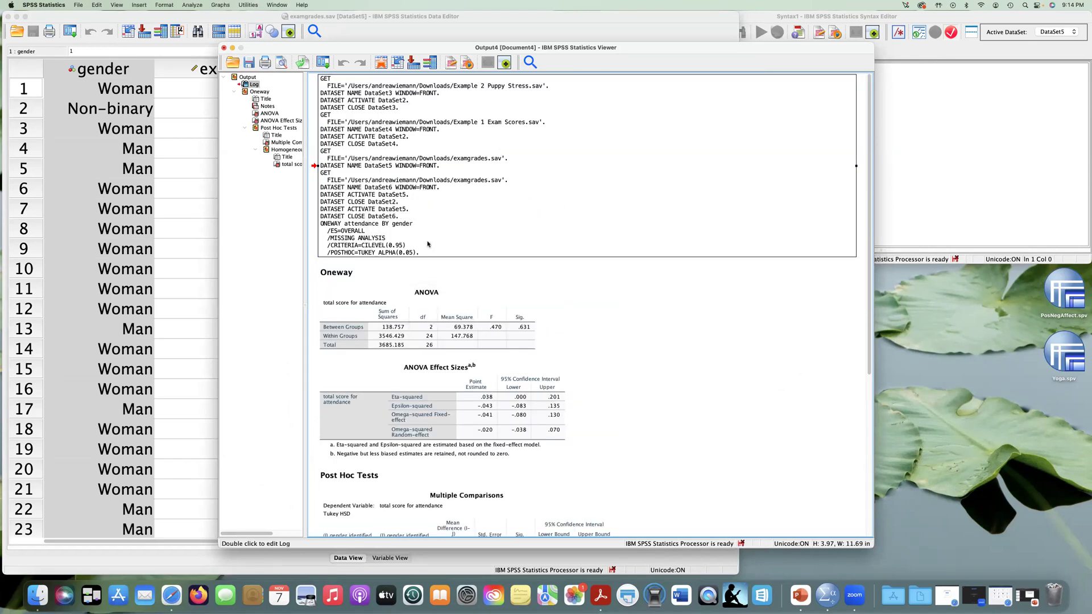
{"action": "left_click_drag", "start_coordinate": [428, 237], "coordinate": [320, 210]}
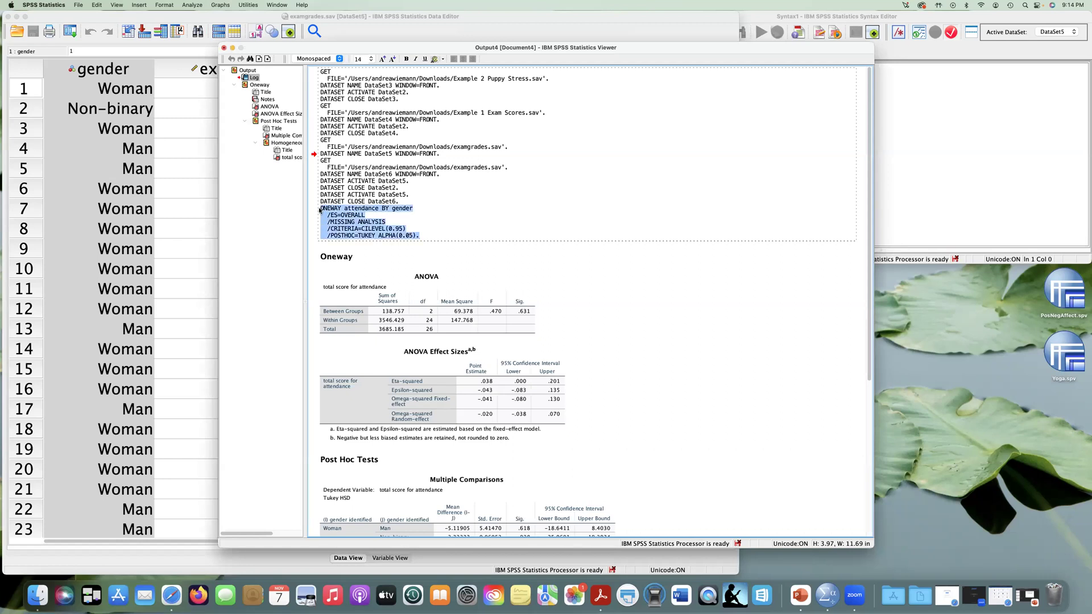
{"action": "key", "text": "super+c"}
Paste the copied ONEWAY command into the empty syntax file.
{"action": "left_click", "coordinate": [1012, 143]}
{"action": "type", "text": "v"}
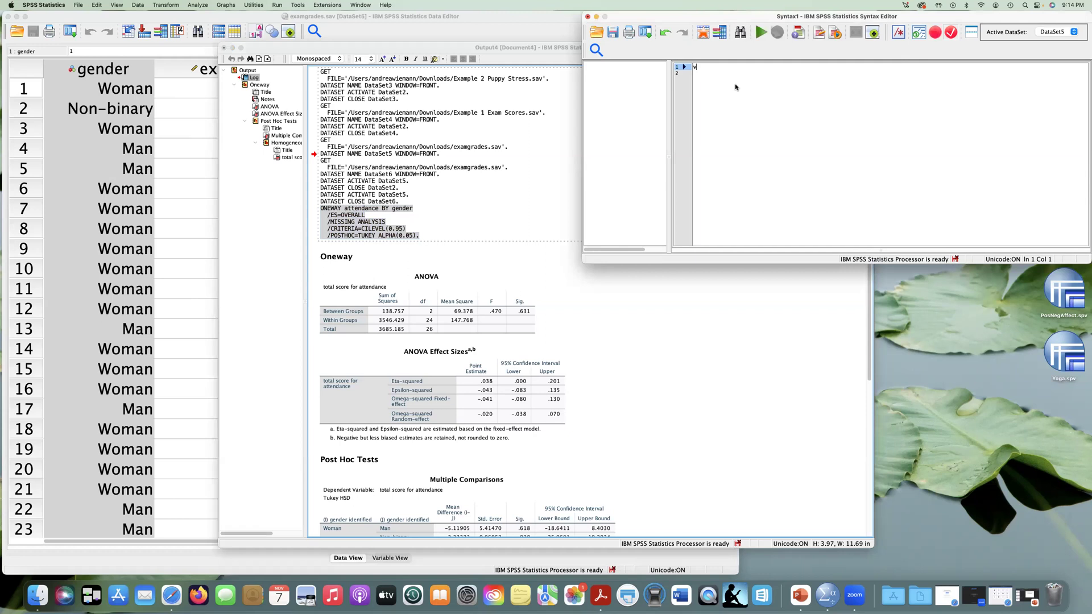
{"action": "key", "text": "BackSpace"}
{"action": "key", "text": "super+v"}
{"action": "left_click", "coordinate": [765, 107]}
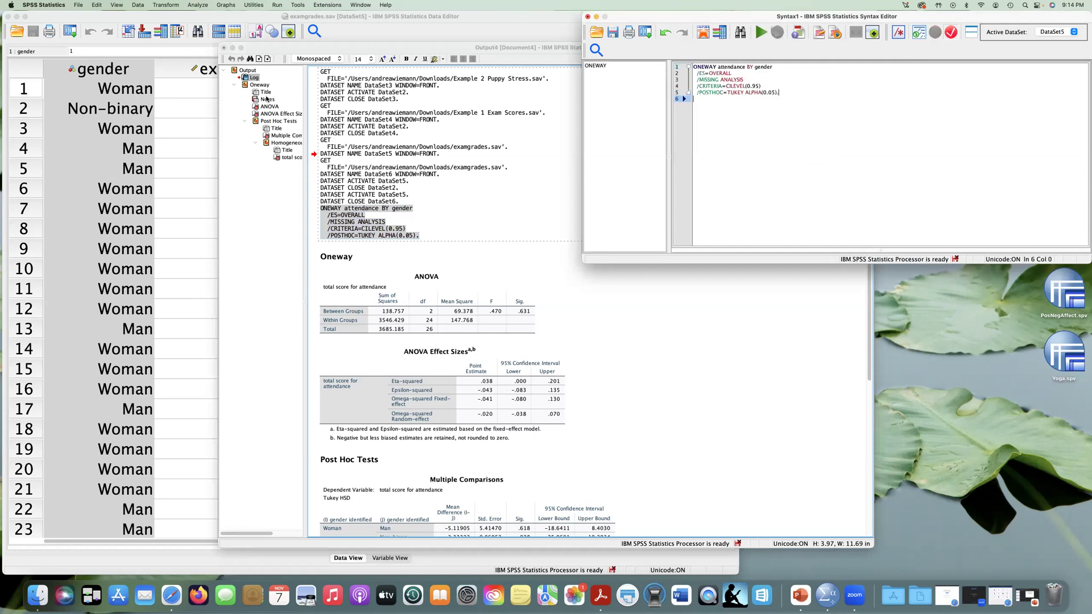
Examine the ANOVA, effect size, Multiple Comparisons and Homogeneous Subsets tables, checking back against the attendance column in the data.
{"action": "scroll", "coordinate": [462, 265], "scroll_direction": "down", "scroll_amount": 10}
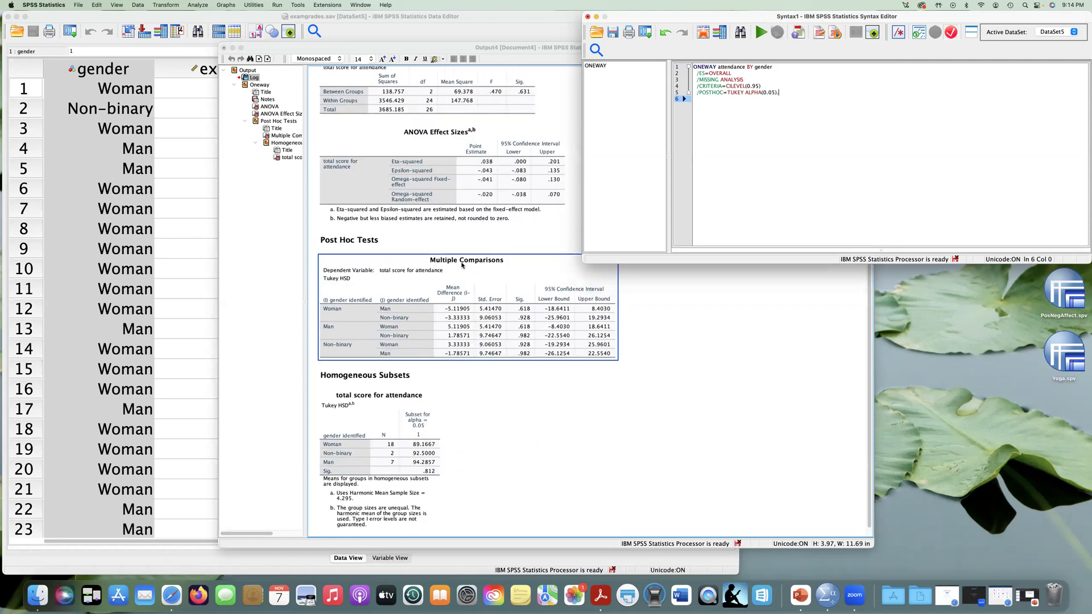
{"action": "left_click", "coordinate": [495, 132]}
{"action": "key", "text": "super+grave"}
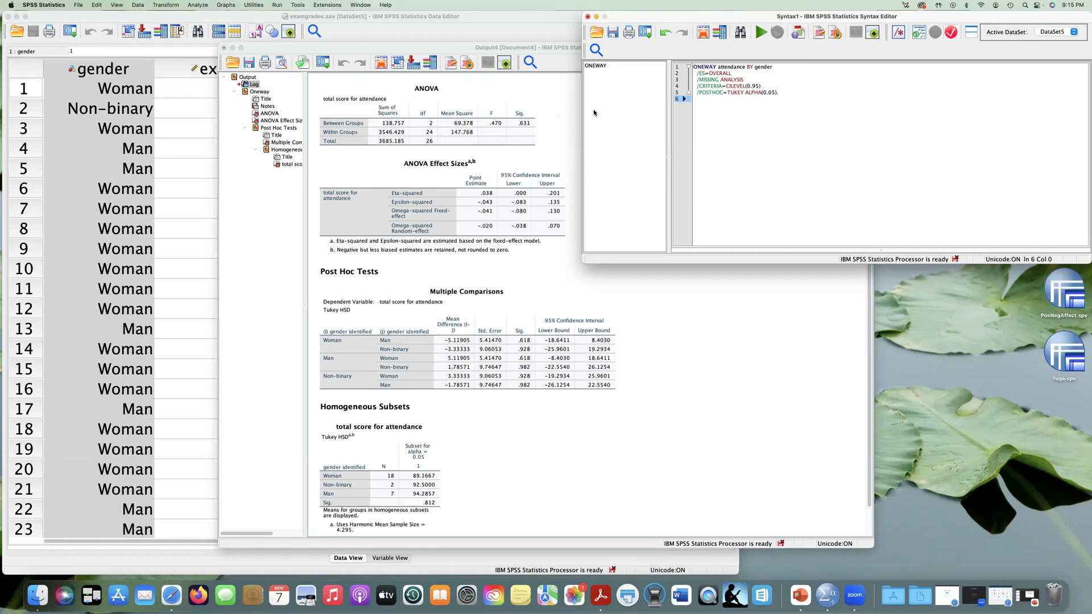
{"action": "left_click", "coordinate": [99, 21]}
{"action": "left_click", "coordinate": [622, 67]}
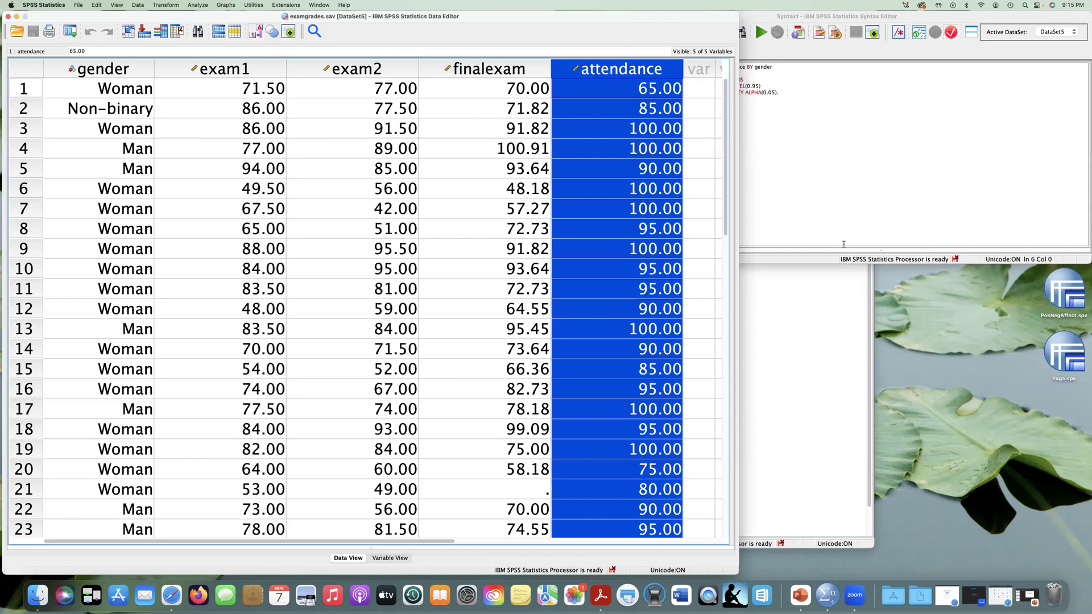
{"action": "left_click", "coordinate": [808, 296]}
{"action": "left_click", "coordinate": [380, 322]}
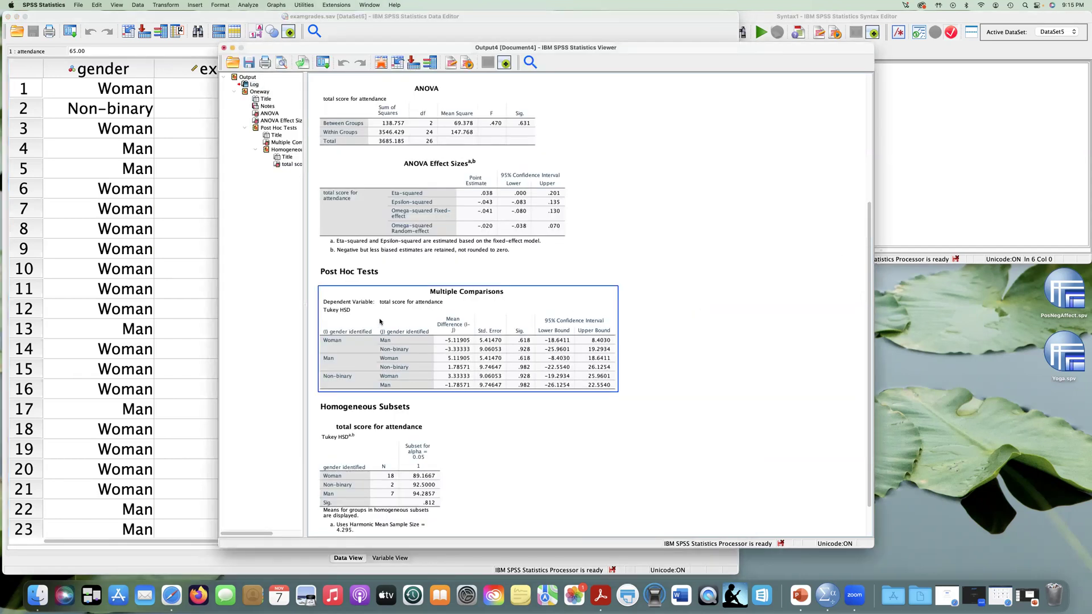
{"action": "left_click", "coordinate": [390, 487]}
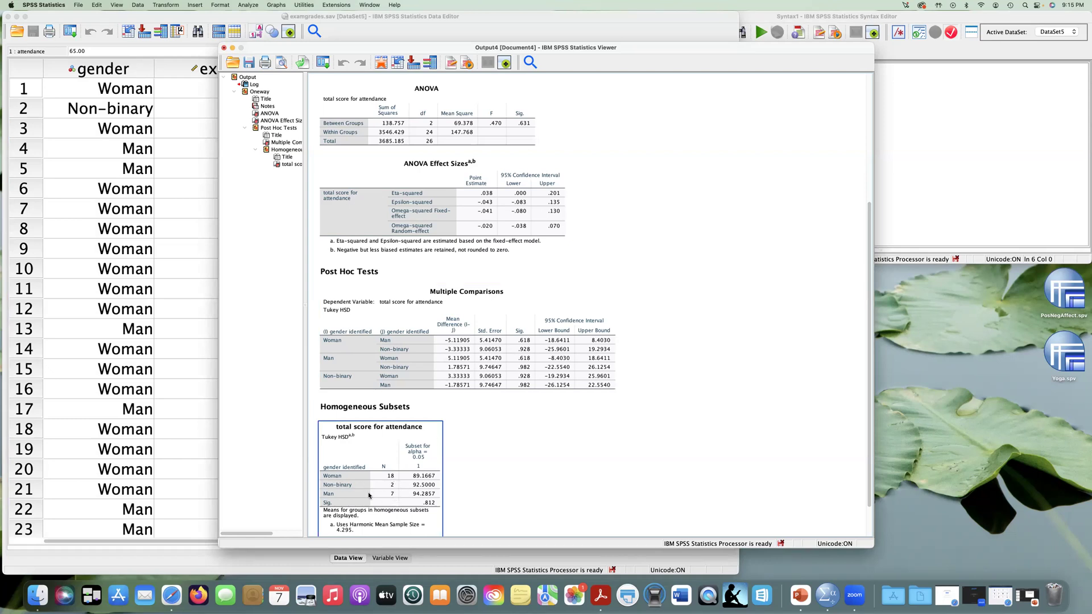
Examine the Homogeneous Subsets, Multiple Comparisons, ANOVA Effect Sizes and ANOVA tables in the output.
{"action": "left_click", "coordinate": [520, 484]}
{"action": "left_click", "coordinate": [389, 482]}
{"action": "left_click", "coordinate": [447, 469]}
{"action": "left_click", "coordinate": [521, 316]}
{"action": "left_click", "coordinate": [493, 254]}
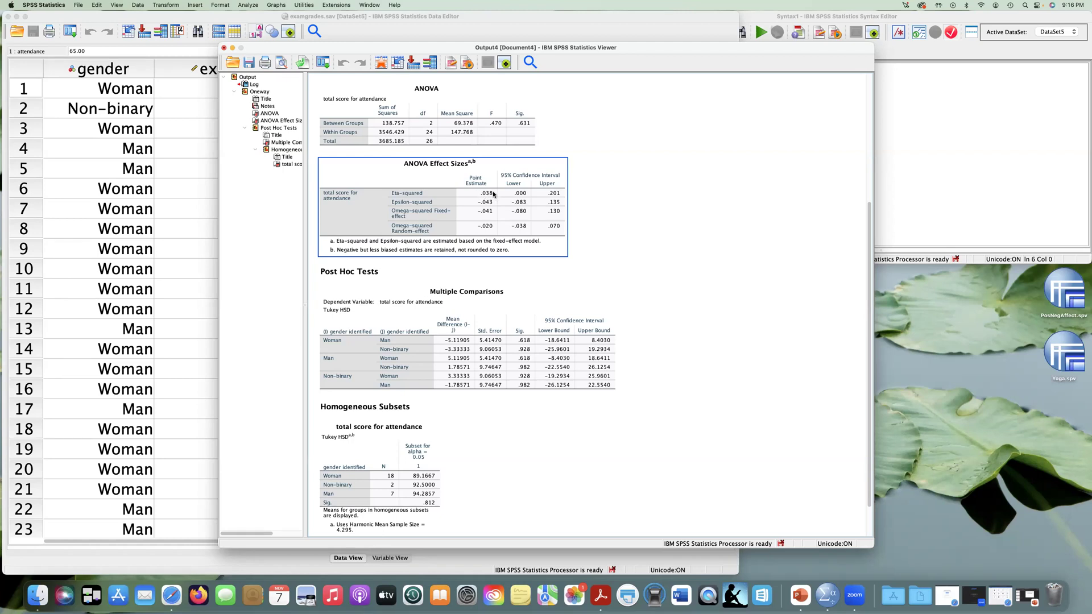
{"action": "left_click", "coordinate": [352, 273]}
{"action": "scroll", "coordinate": [353, 231], "scroll_direction": "down", "scroll_amount": 1}
{"action": "left_click", "coordinate": [568, 268]}
{"action": "scroll", "coordinate": [523, 256], "scroll_direction": "up", "scroll_amount": 2}
{"action": "left_click", "coordinate": [494, 244]}
{"action": "left_click", "coordinate": [488, 203]}
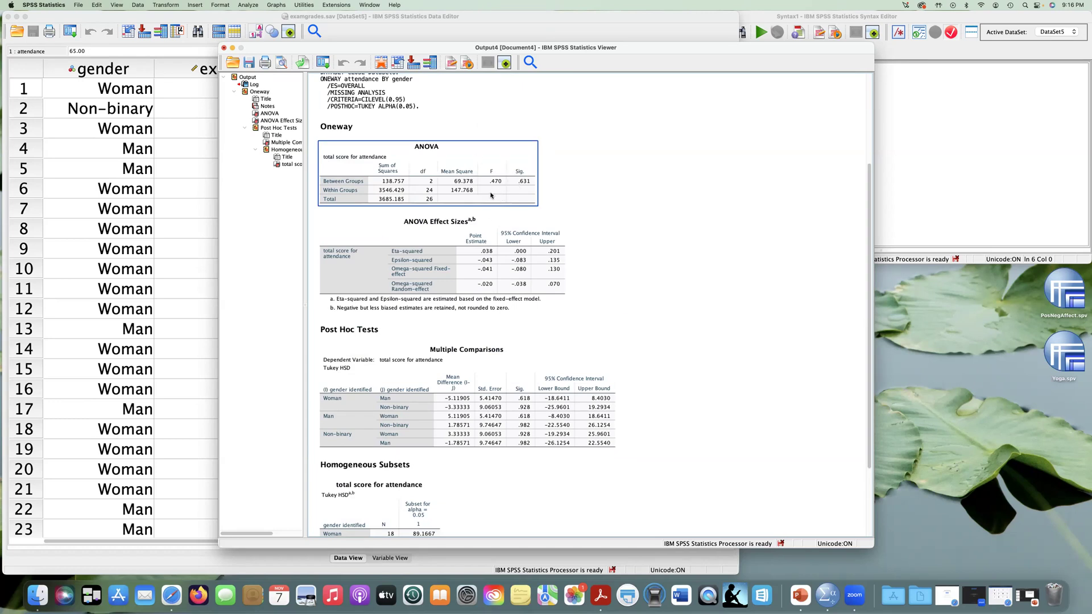
Compare the Tukey significance values and confidence intervals in the Multiple Comparisons table with the overall ANOVA significance.
{"action": "left_click", "coordinate": [638, 329]}
{"action": "scroll", "coordinate": [638, 328], "scroll_direction": "down", "scroll_amount": 2}
{"action": "left_click", "coordinate": [688, 368]}
{"action": "left_click", "coordinate": [515, 316]}
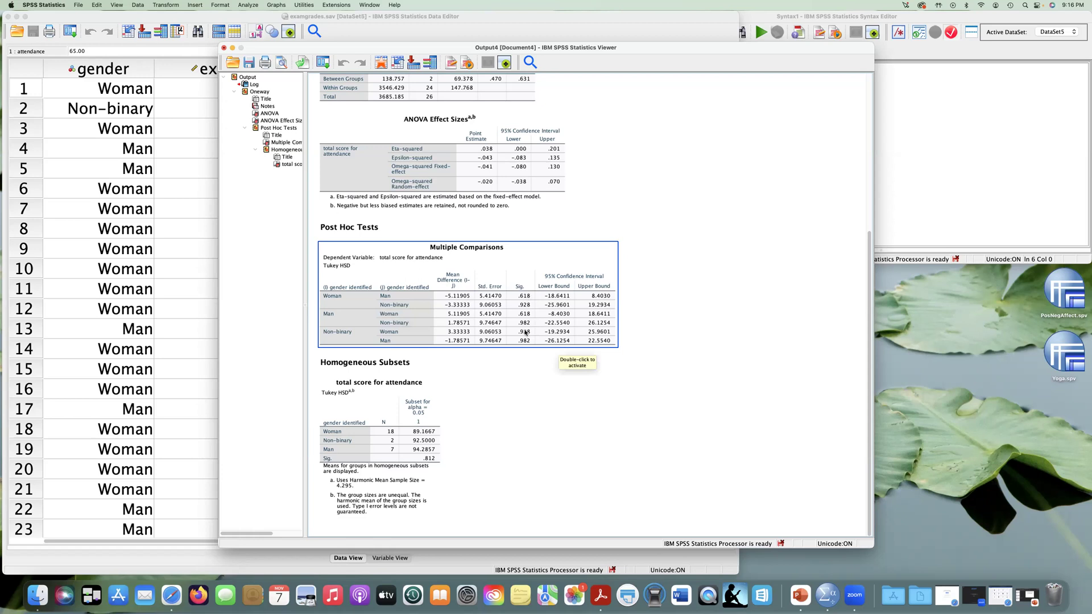
{"action": "scroll", "coordinate": [535, 318], "scroll_direction": "up", "scroll_amount": 3}
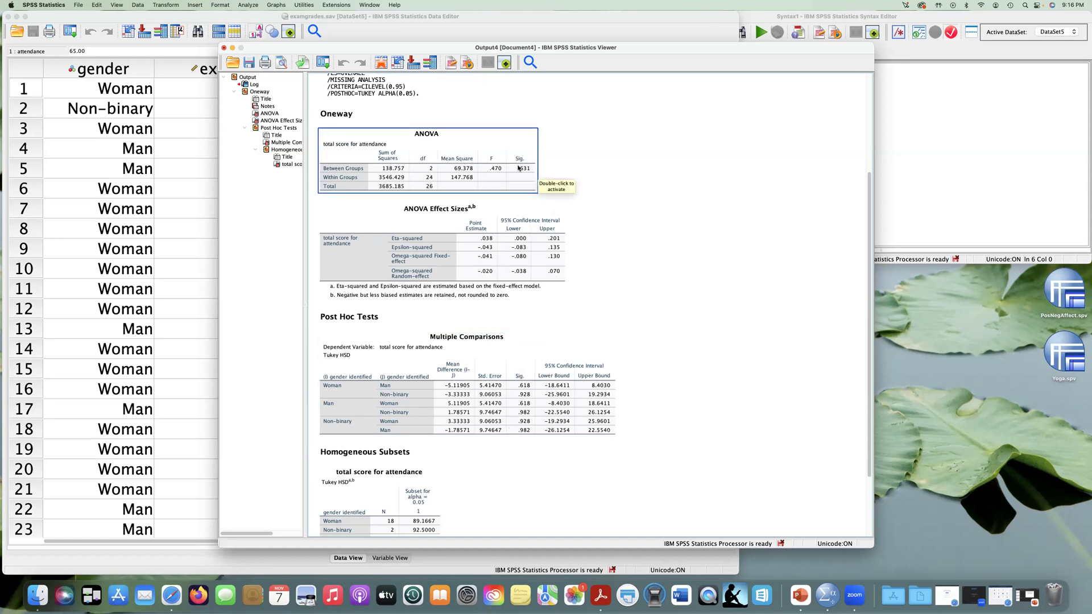
{"action": "scroll", "coordinate": [503, 296], "scroll_direction": "down", "scroll_amount": 2}
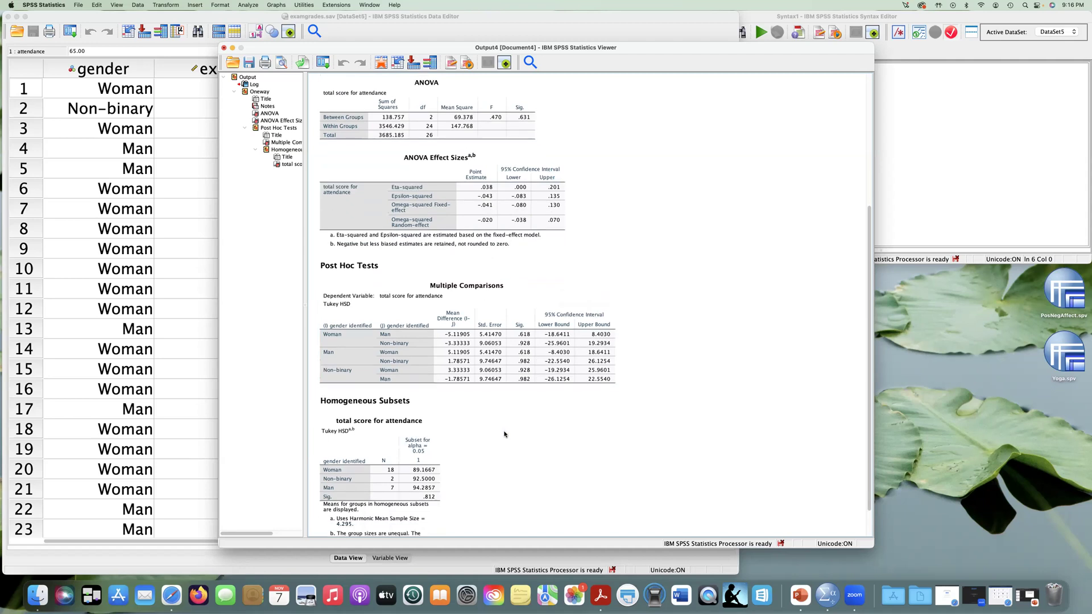
{"action": "scroll", "coordinate": [504, 434], "scroll_direction": "down", "scroll_amount": 2}
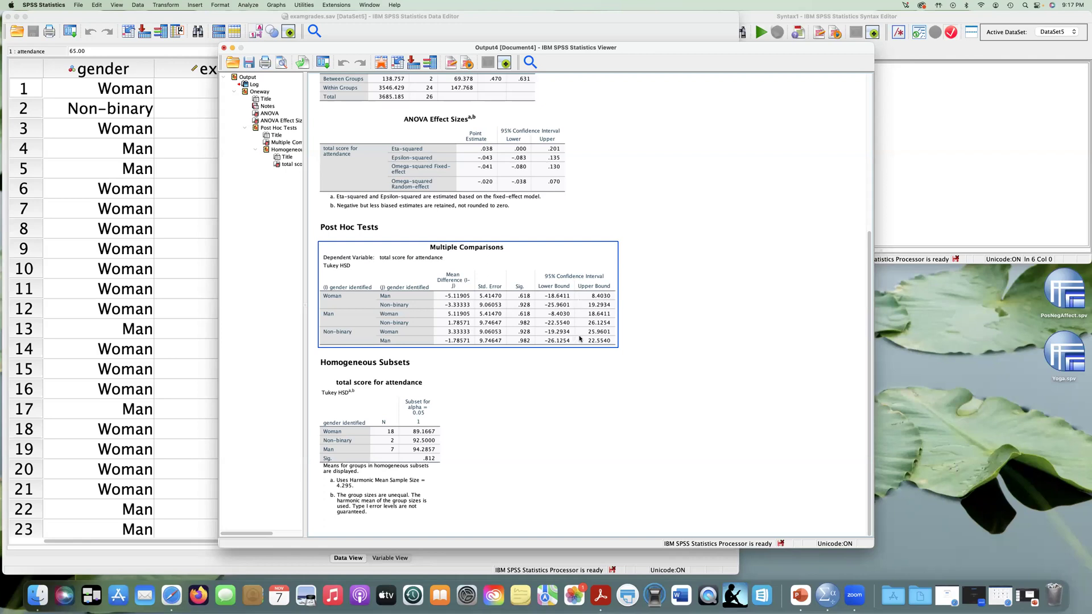
{"action": "left_click", "coordinate": [612, 409]}
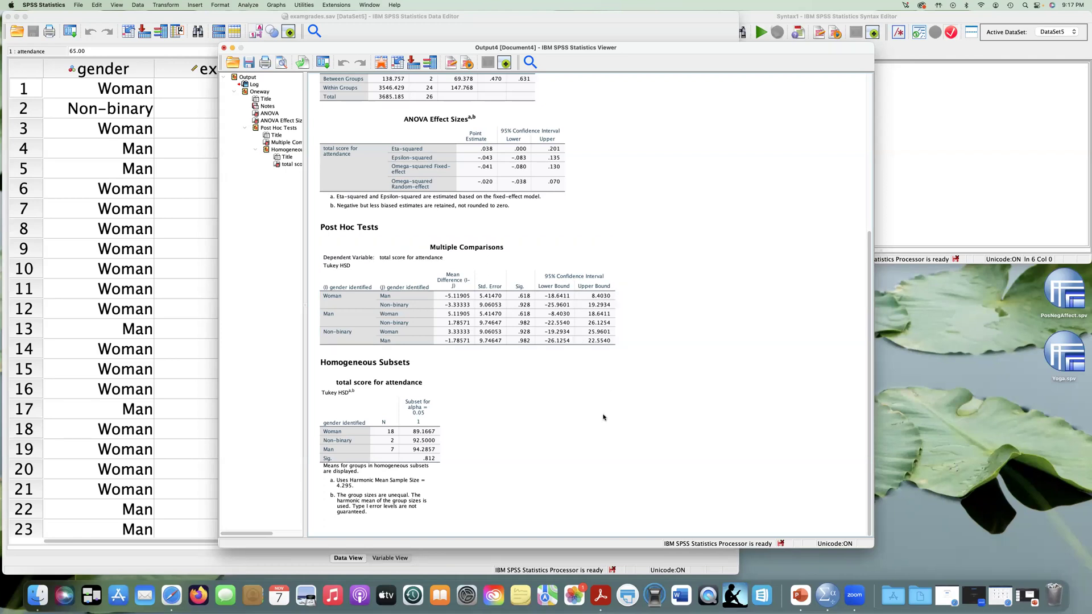
{"action": "left_click", "coordinate": [555, 340]}
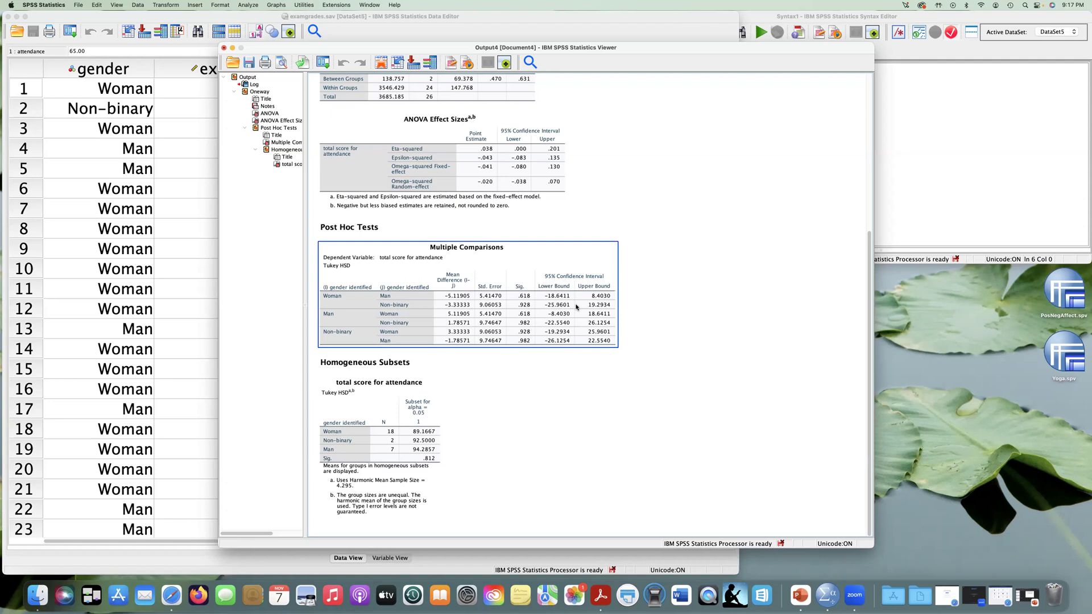
{"action": "left_click", "coordinate": [636, 313]}
{"action": "scroll", "coordinate": [693, 333], "scroll_direction": "up", "scroll_amount": 5}
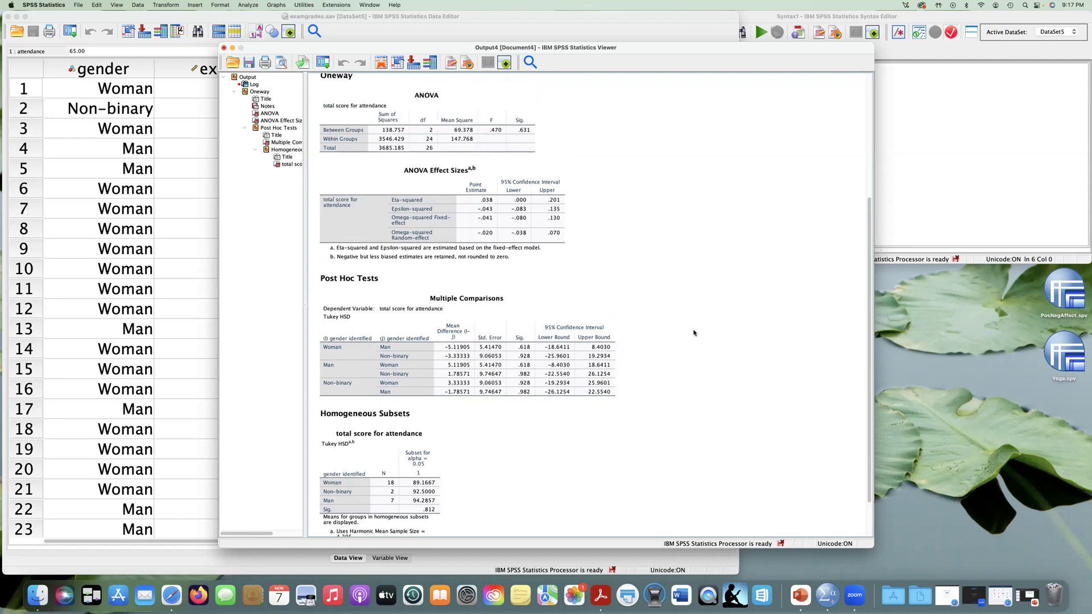
{"action": "scroll", "coordinate": [693, 333], "scroll_direction": "down", "scroll_amount": 4}
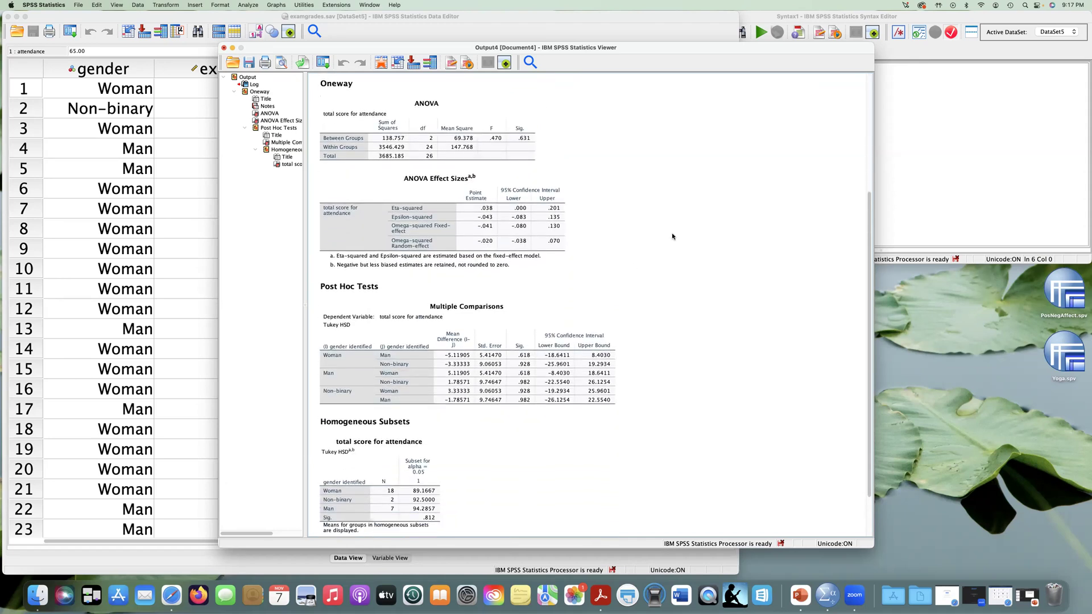
Remove the POSTHOC=TUKEY line from the ONEWAY syntax and end the command with a period after CILEVEL(0.95).
{"action": "left_click", "coordinate": [930, 27]}
{"action": "left_click", "coordinate": [782, 92]}
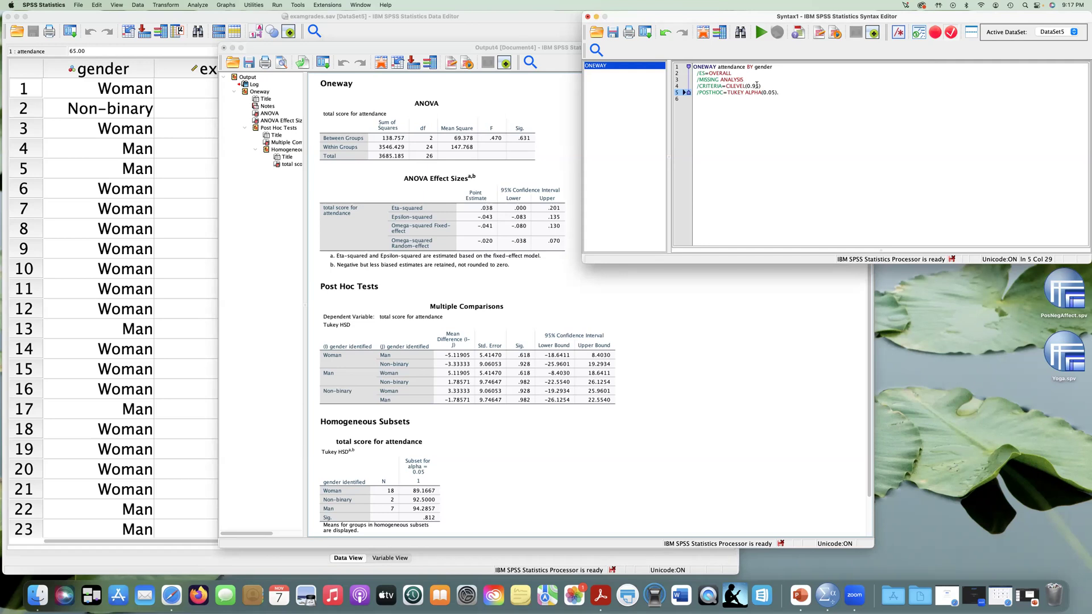
{"action": "left_click_drag", "start_coordinate": [780, 92], "coordinate": [694, 92]}
{"action": "left_click", "coordinate": [746, 92]}
{"action": "left_click_drag", "start_coordinate": [777, 92], "coordinate": [696, 95]}
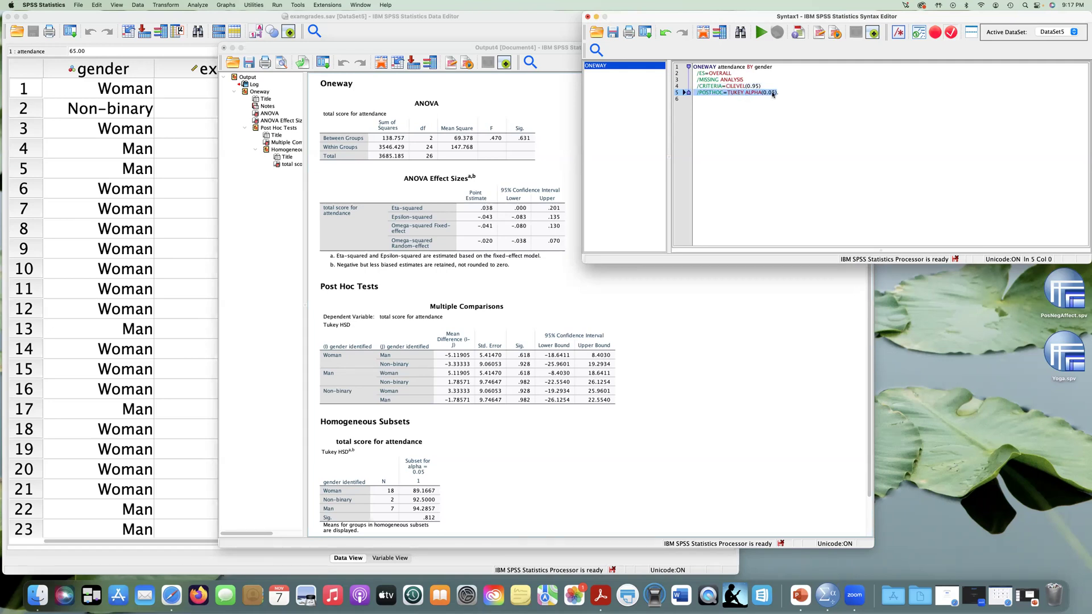
{"action": "key", "text": "BackSpace"}
{"action": "key", "text": "BackSpace"}
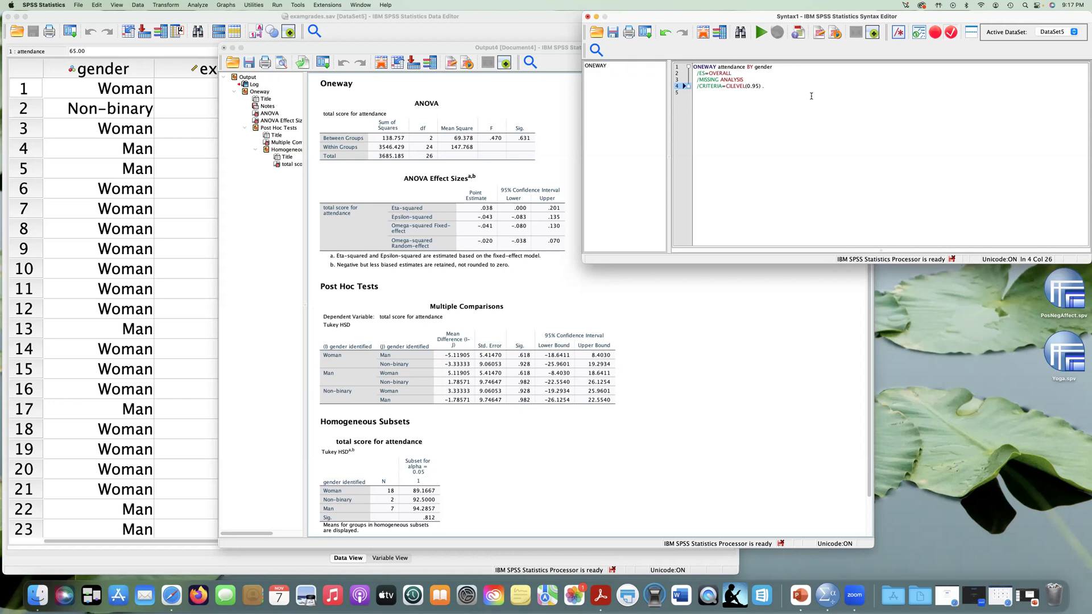
{"action": "type", "text": "."}
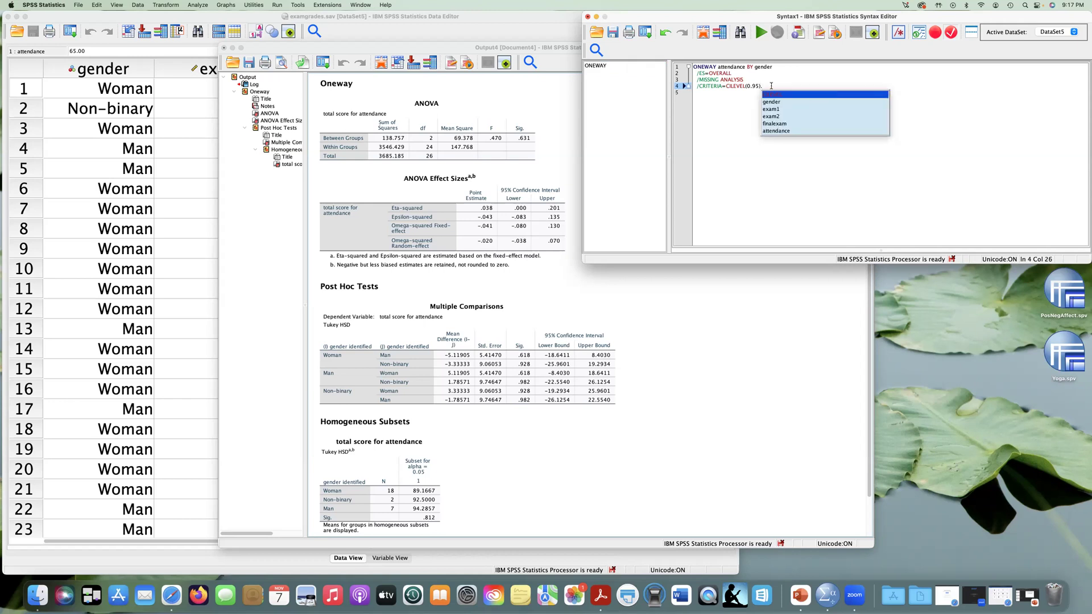
Copy and run the shortened ONEWAY command, pasting its text back into the emptied syntax file after the run.
{"action": "left_click_drag", "start_coordinate": [770, 85], "coordinate": [693, 66]}
{"action": "key", "text": "super+c"}
{"action": "left_click", "coordinate": [761, 32]}
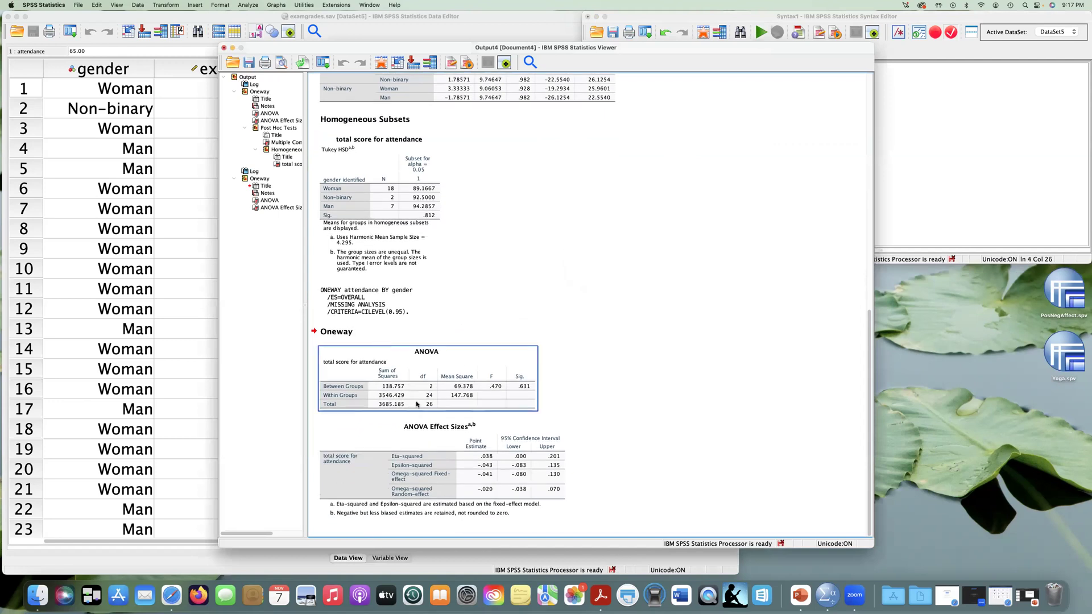
{"action": "left_click", "coordinate": [916, 19]}
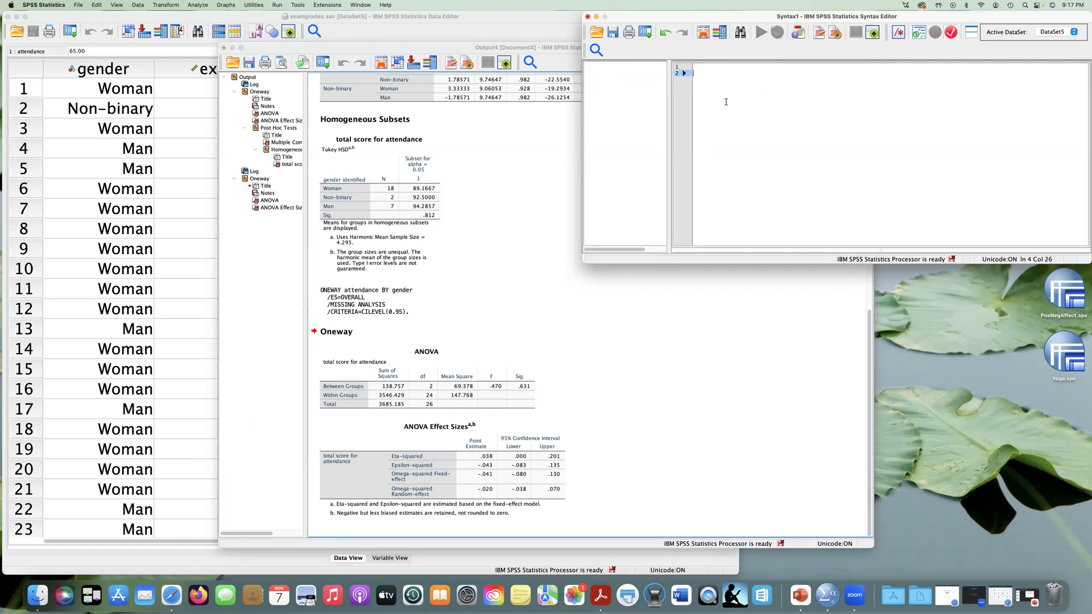
{"action": "key", "text": "super+v"}
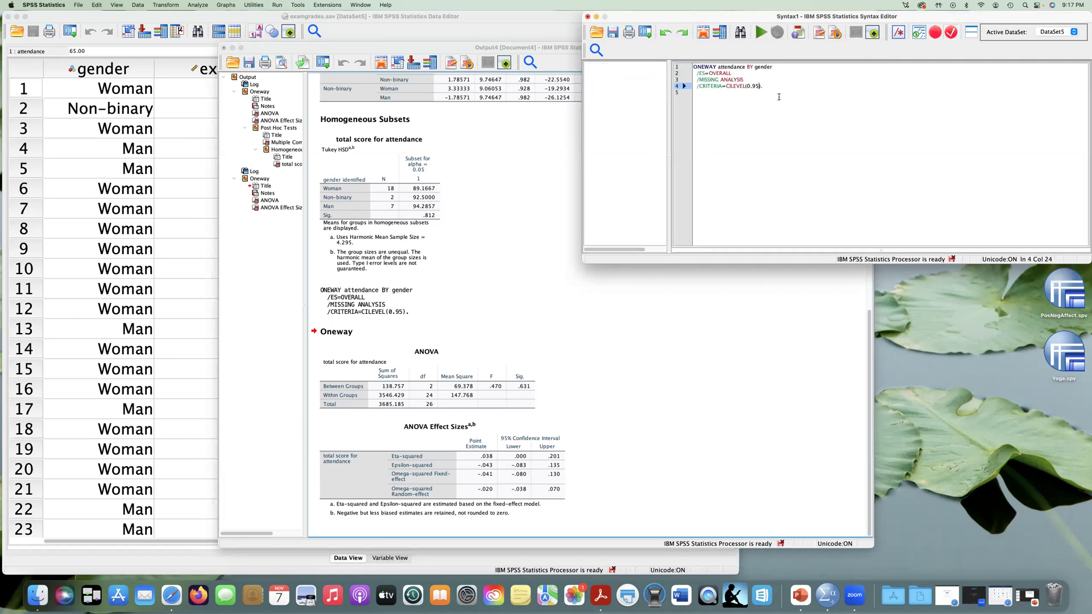
Set CILEVEL to 0.90 in the CRITERIA line, and run the ONEWAY command with its full text copied.
{"action": "key", "text": "BackSpace"}
{"action": "type", "text": "0"}
{"action": "key", "text": "super+a"}
{"action": "key", "text": "super+c"}
{"action": "key", "text": "super+r"}
Review the new ANOVA Effect Sizes table's confidence intervals and paste the copied ONEWAY command back into the syntax file.
{"action": "left_click", "coordinate": [507, 443]}
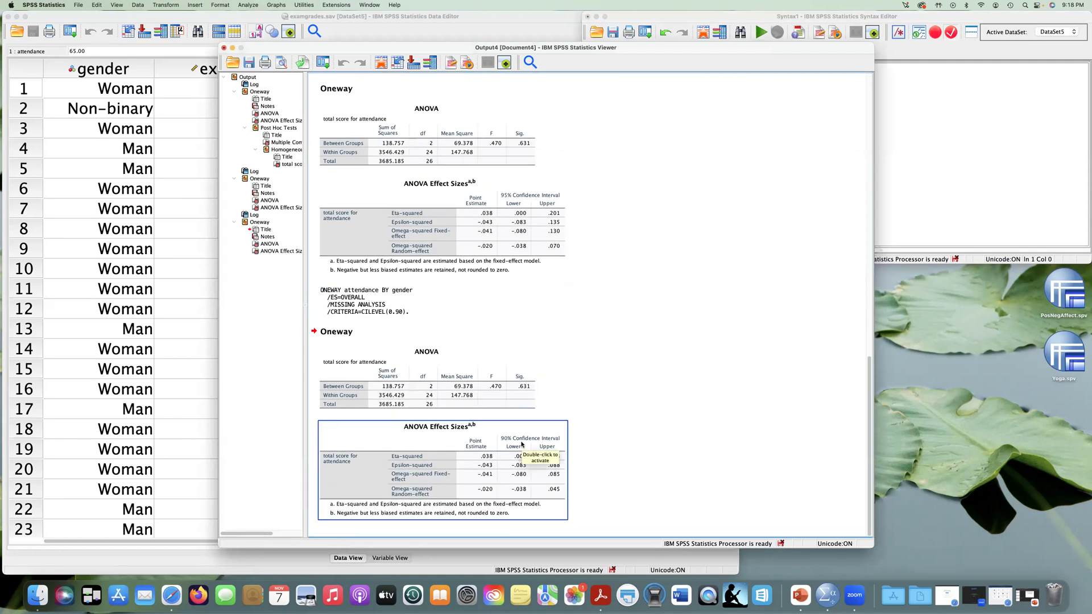
{"action": "left_click", "coordinate": [793, 292]}
{"action": "left_click", "coordinate": [537, 465]}
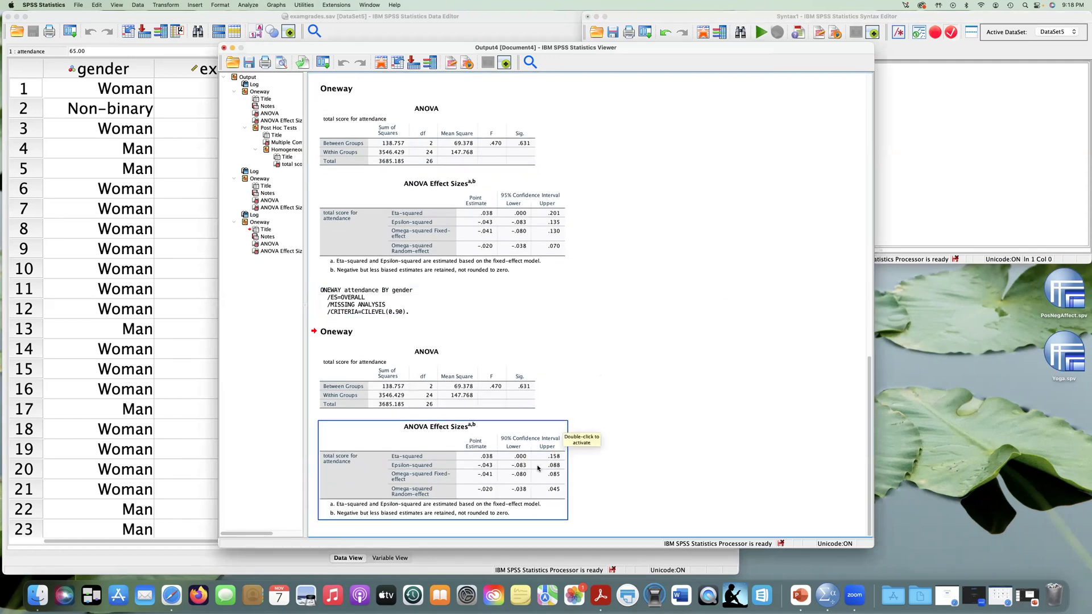
{"action": "left_click", "coordinate": [959, 19]}
{"action": "key", "text": "super+v"}
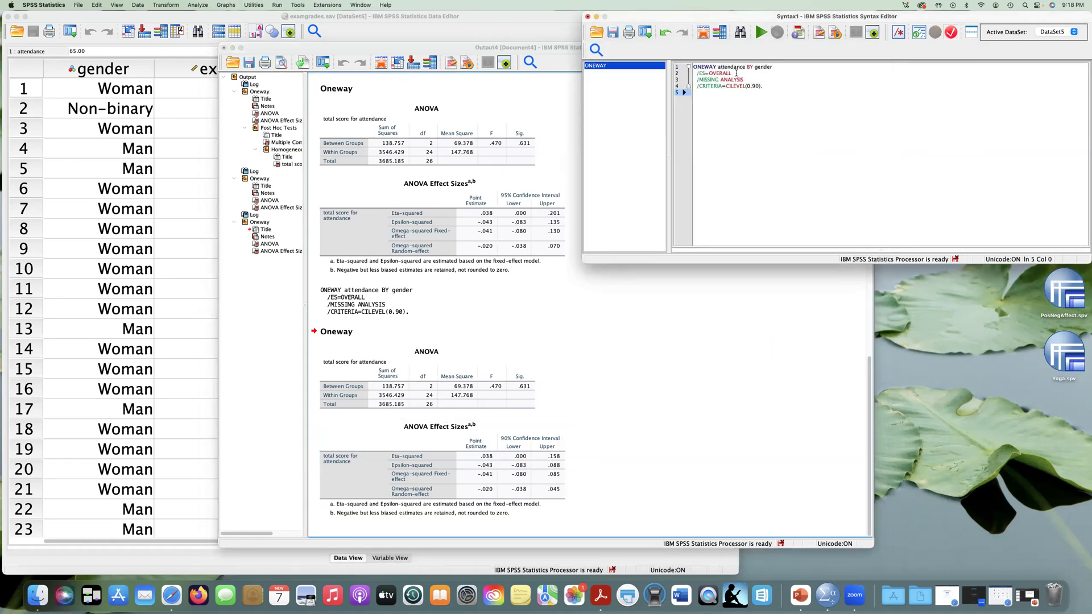